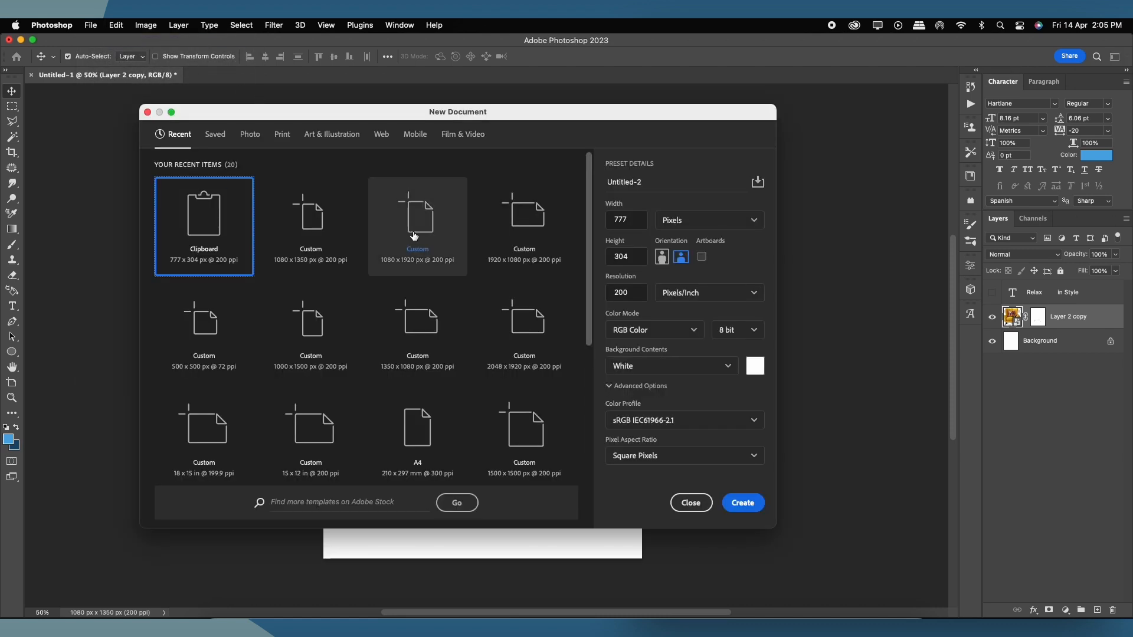
Step: Create a 1080 × 1350 px portrait document and drag the yellow armchair layer into it
left_click(338, 229)
double_click(637, 227)
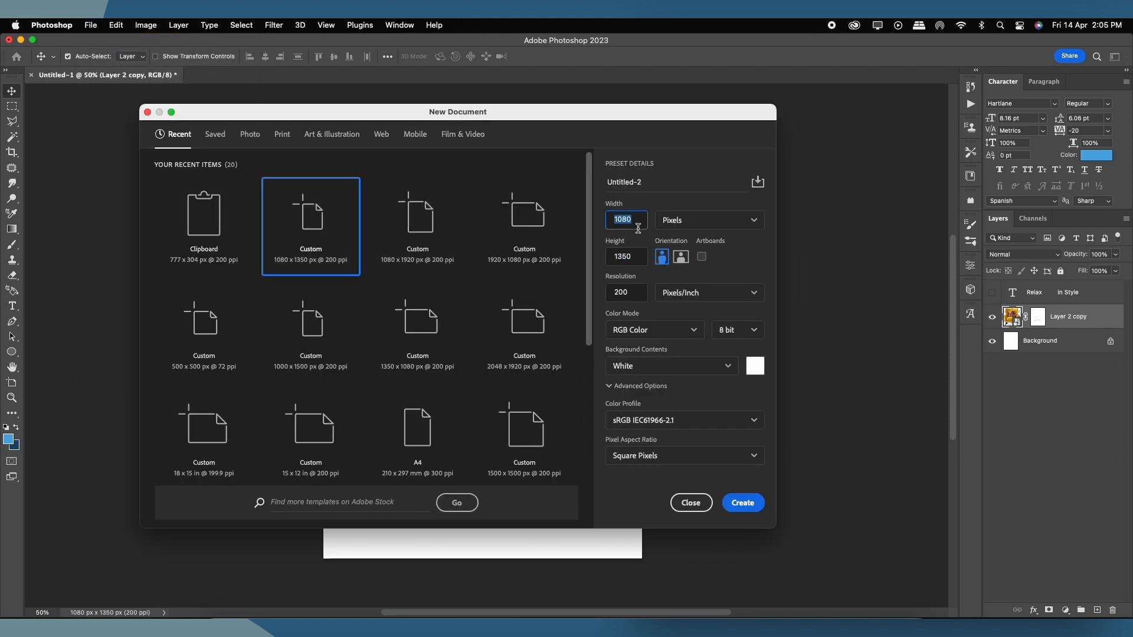
left_click(745, 503)
left_click(118, 75)
left_click_drag(483, 335, 487, 404)
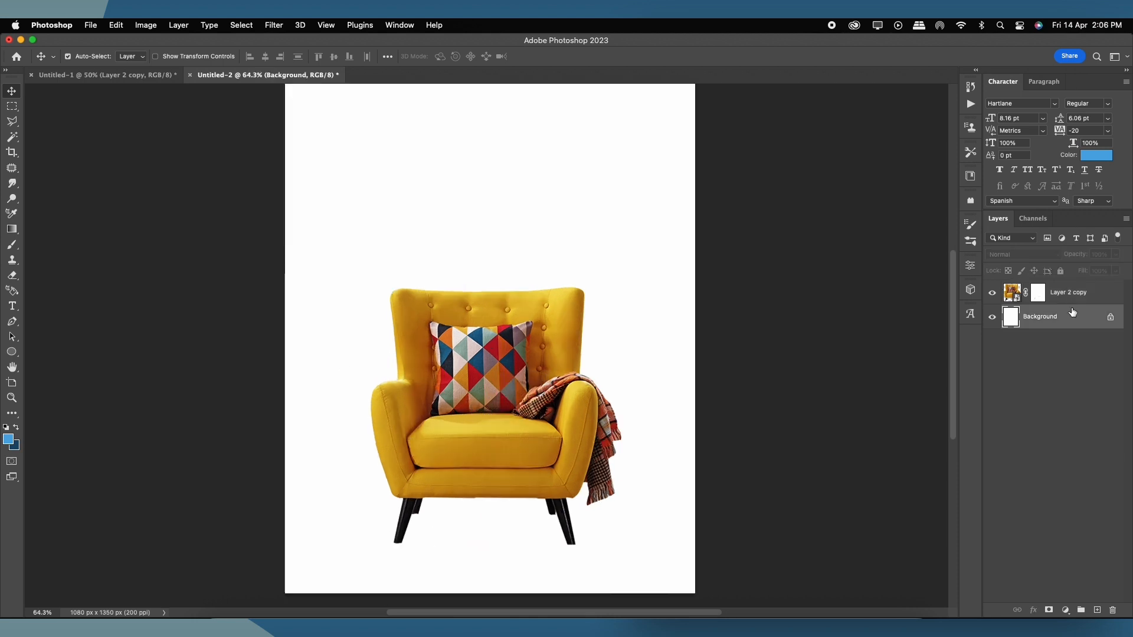
Step: Convert the chair to a smart object and add a Foreground-to-Background blue gradient fill layer
right_click(1069, 295)
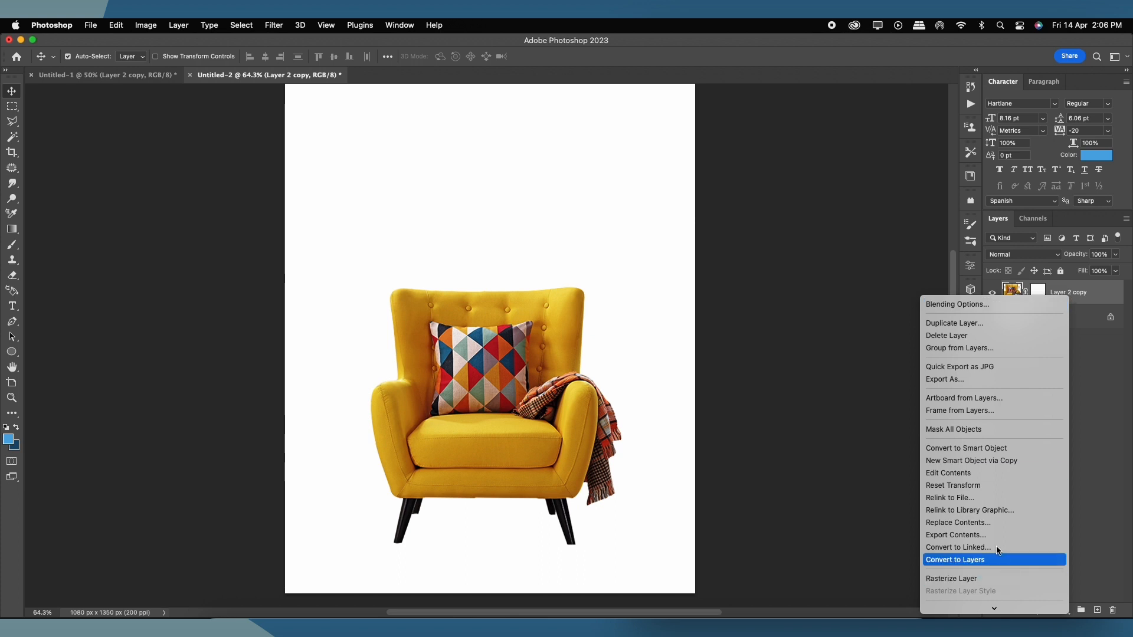
left_click(990, 452)
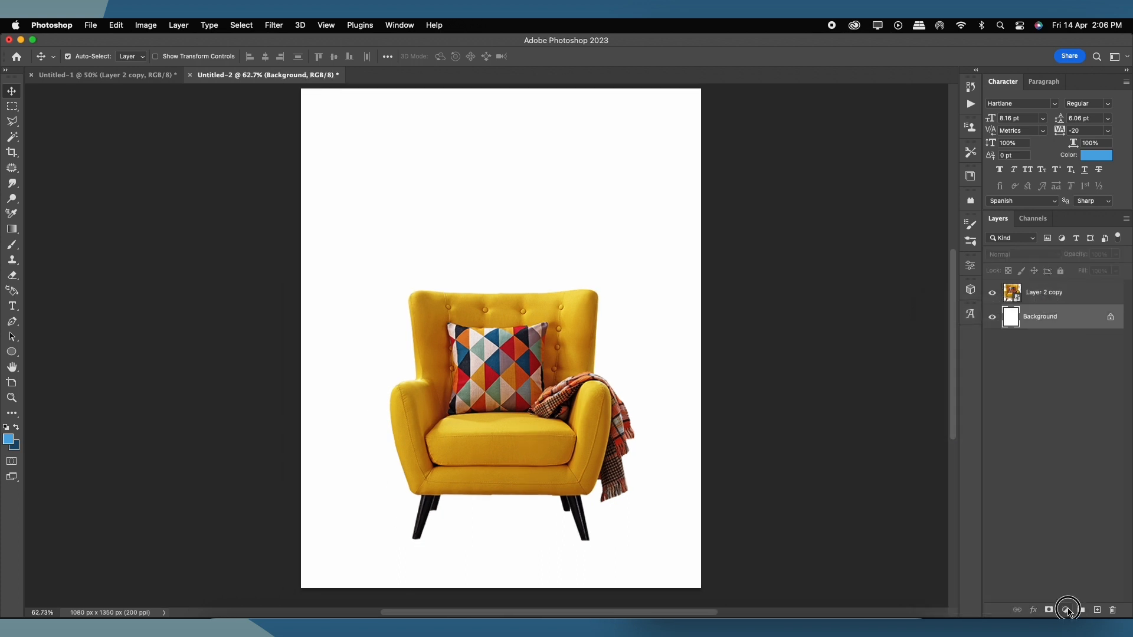
left_click(1067, 610)
left_click(1081, 355)
left_click(791, 138)
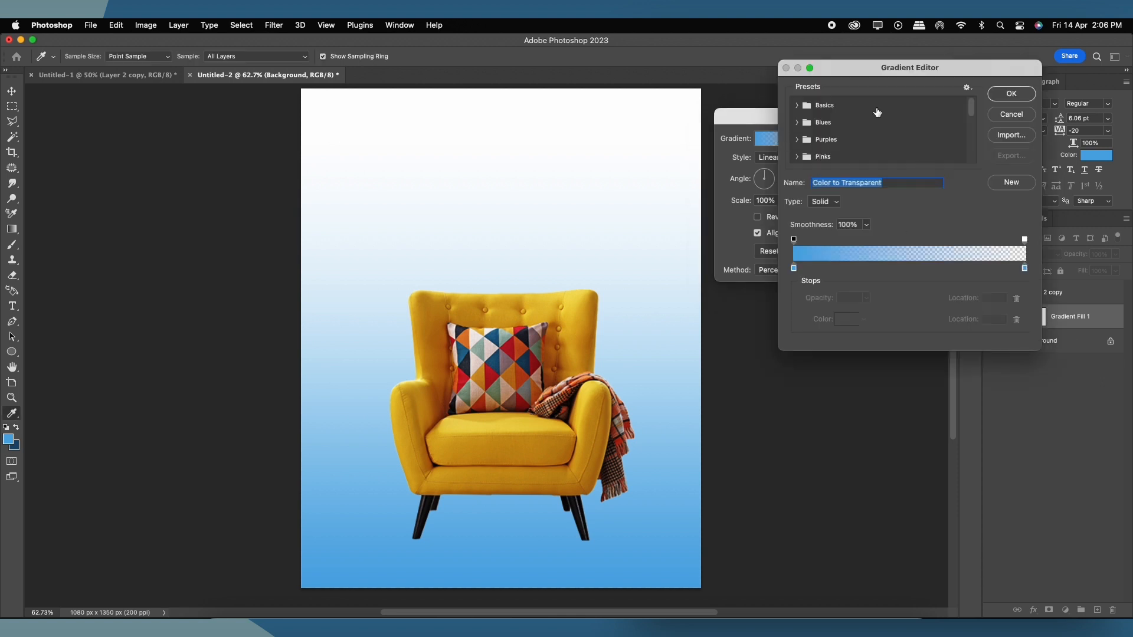
left_click(797, 106)
left_click(811, 123)
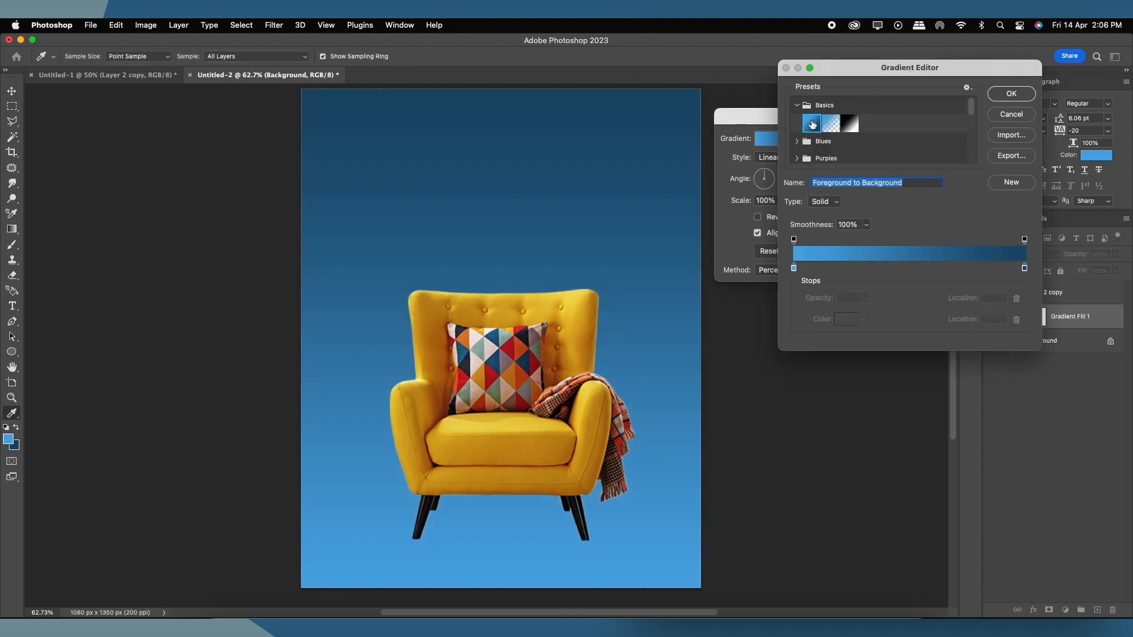
left_click(1012, 93)
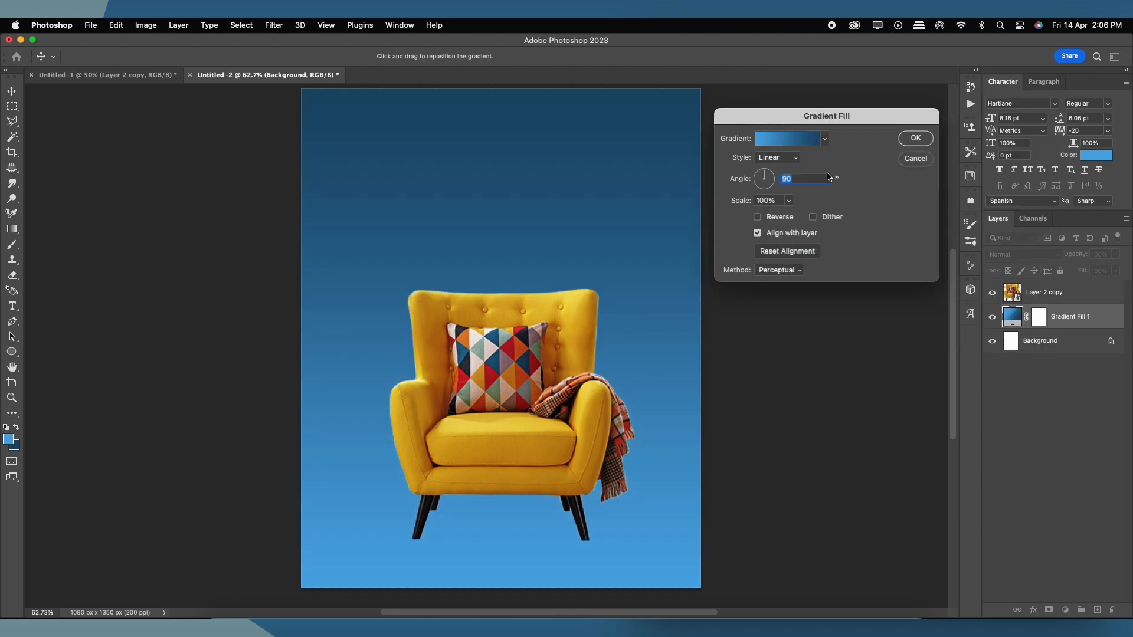
Step: Set the gradient style to Reflected at 90° with 108% scale and apply it
left_click(796, 161)
left_click(782, 171)
left_click(778, 157)
left_click(782, 182)
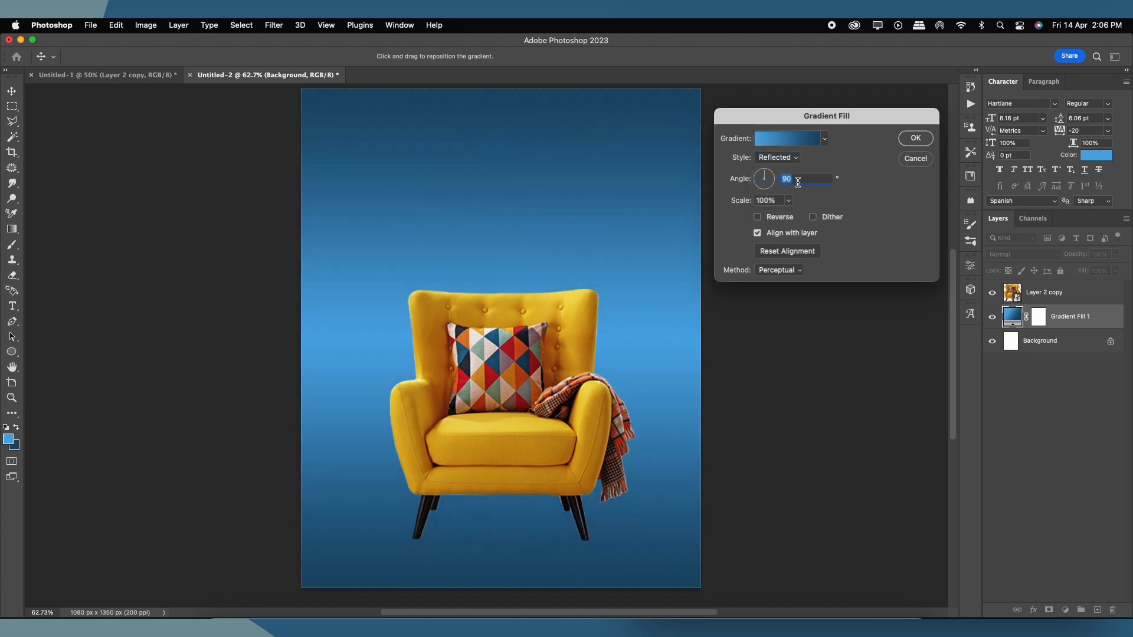
left_click(788, 200)
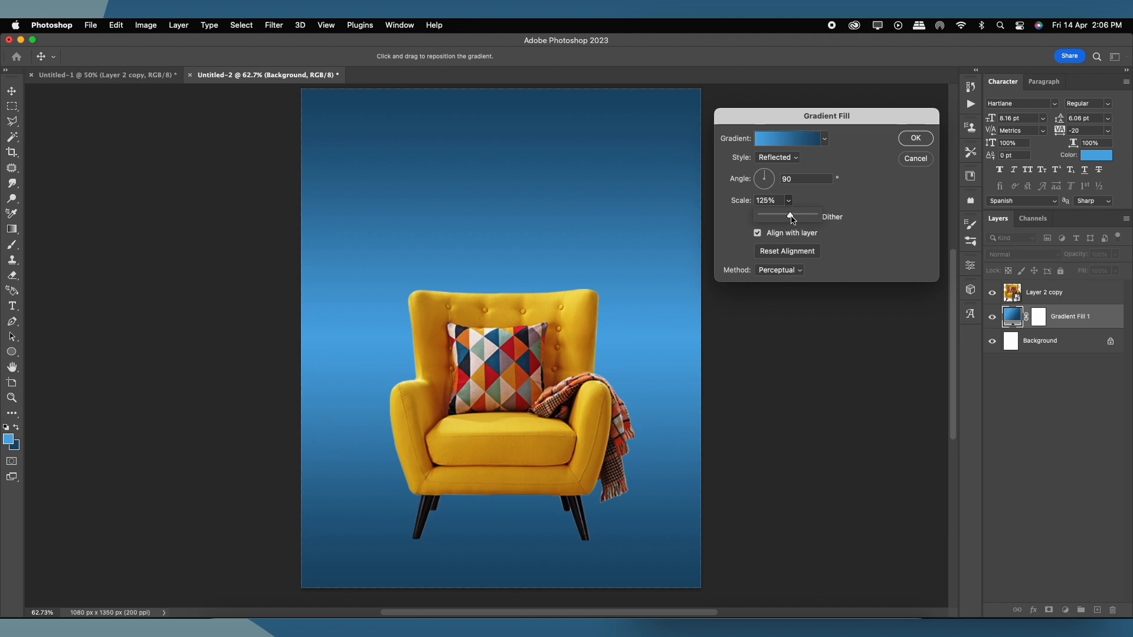
left_click_drag(791, 216, 791, 219)
scroll(485, 291, "down", 3)
left_click_drag(485, 292, 458, 299)
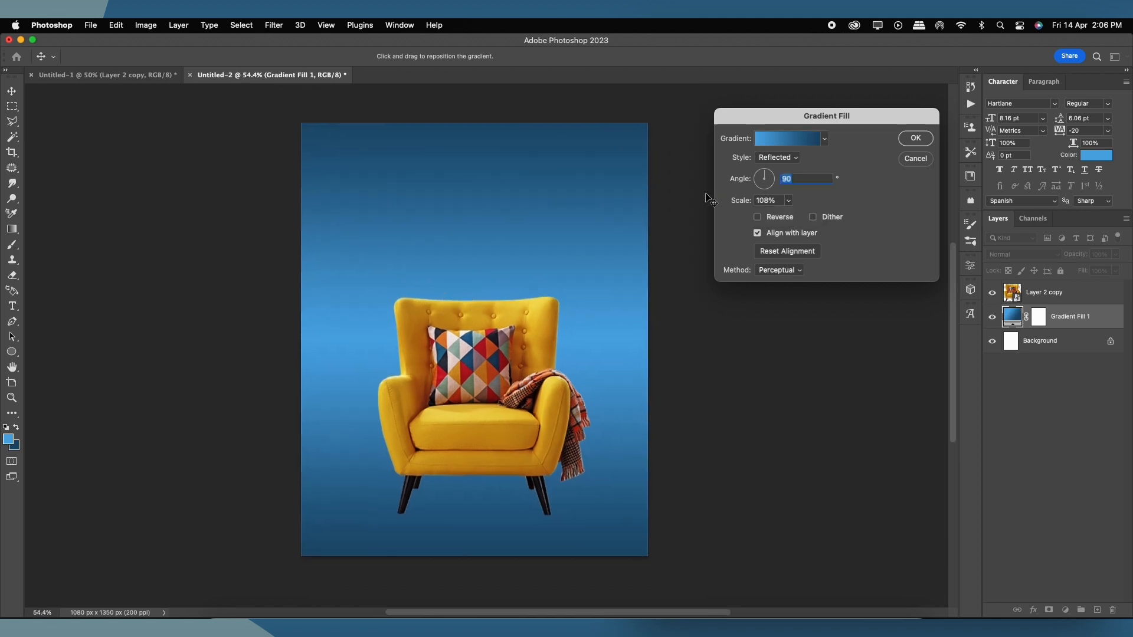
left_click(912, 140)
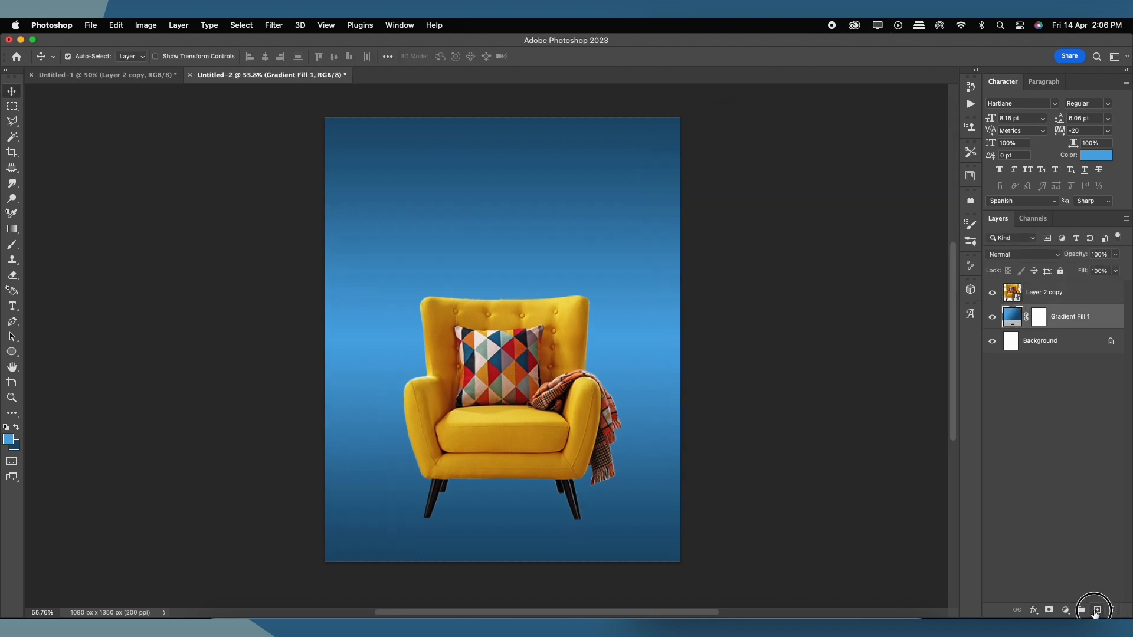
Step: On a new layer, paint a soft black dab with default black and white colours
left_click(1095, 611)
key("b")
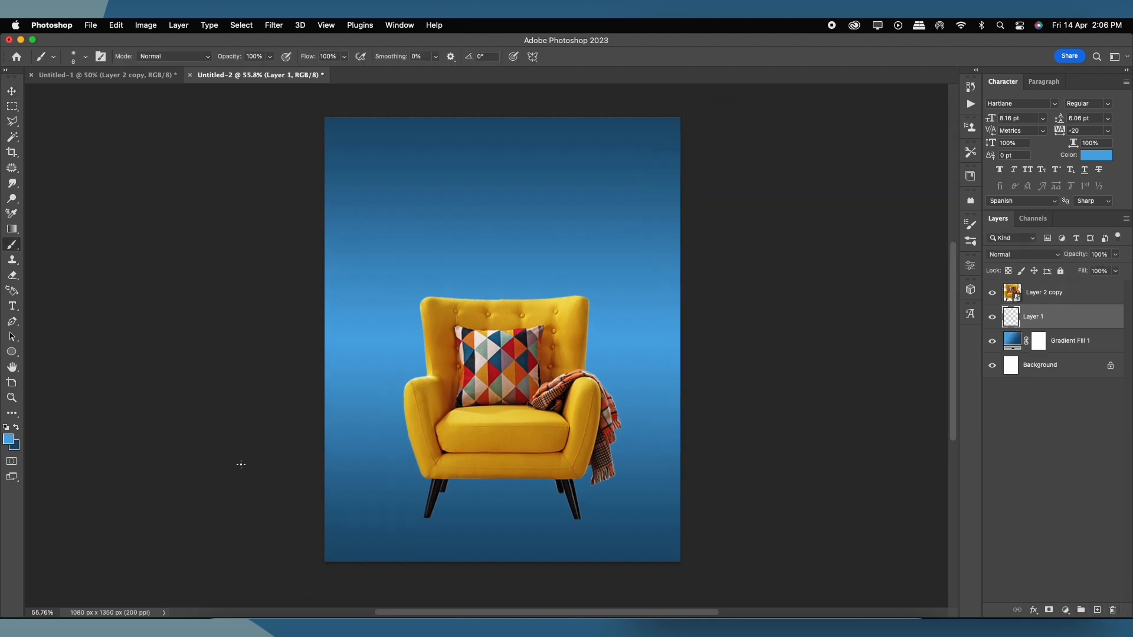
left_click(8, 429)
right_click(493, 237)
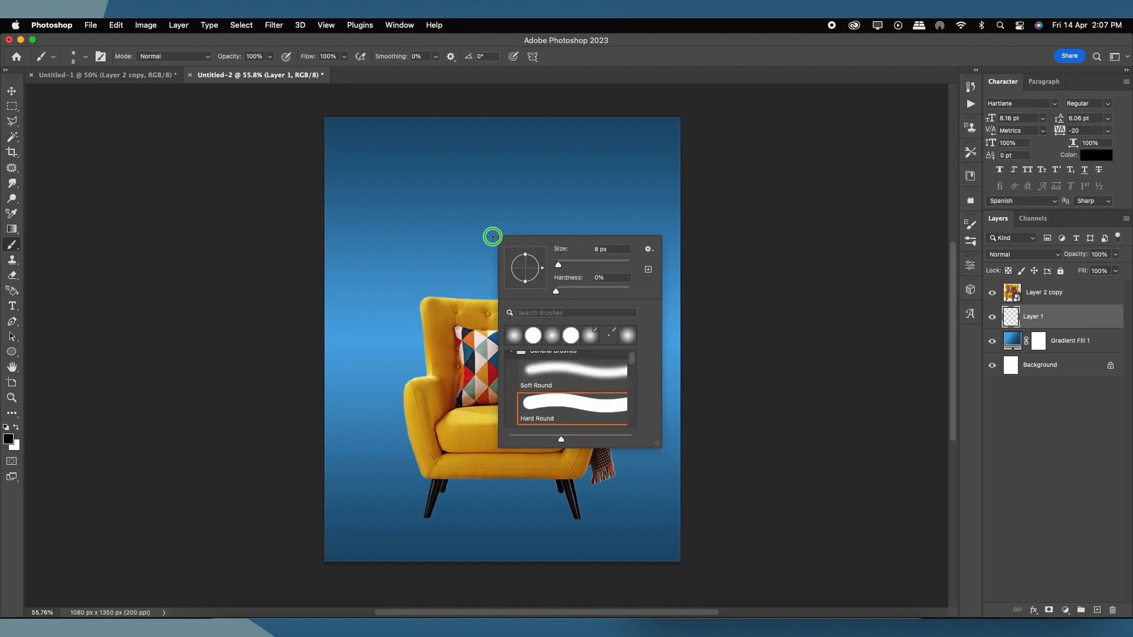
left_click(639, 64)
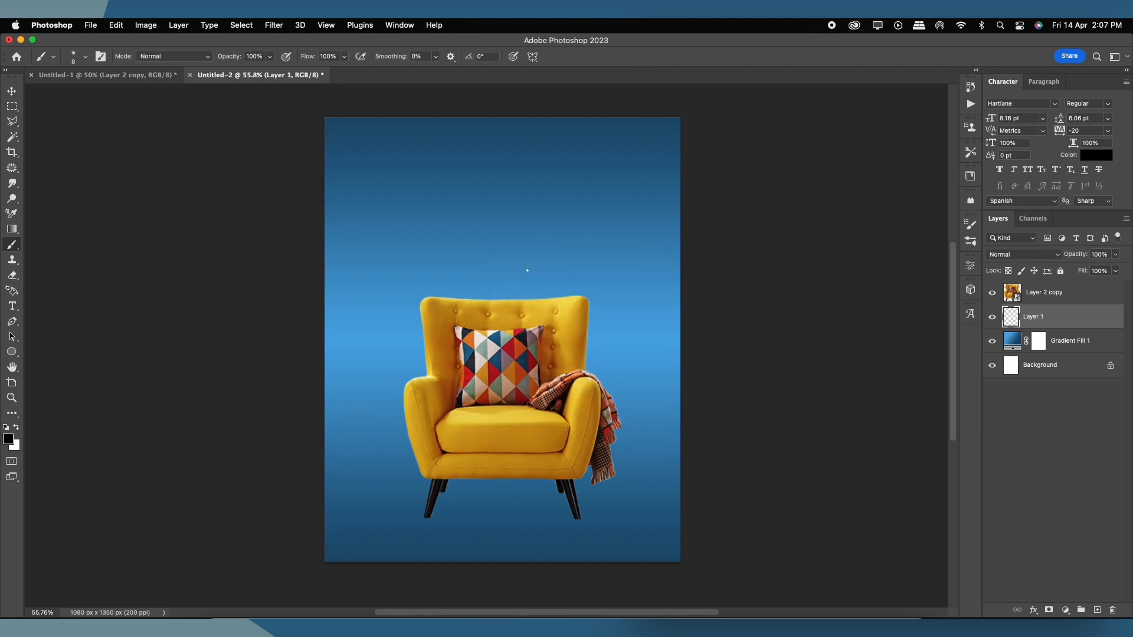
left_click(505, 248)
Step: Transform the dab into a thin, flattened shadow stretching left under the front-left leg
key("ctrl+t")
mouse_move(505, 217)
left_mouse_down()
mouse_move(455, 508)
mouse_move(471, 366)
mouse_move(524, 394)
left_mouse_up()
scroll(455, 508, "up", 5)
left_click_drag(446, 374, 377, 389)
scroll(658, 382, "up", 1)
scroll(658, 384, "left", 3)
left_click_drag(692, 418, 472, 418)
left_click_drag(375, 387, 374, 403)
scroll(466, 417, "up", 2)
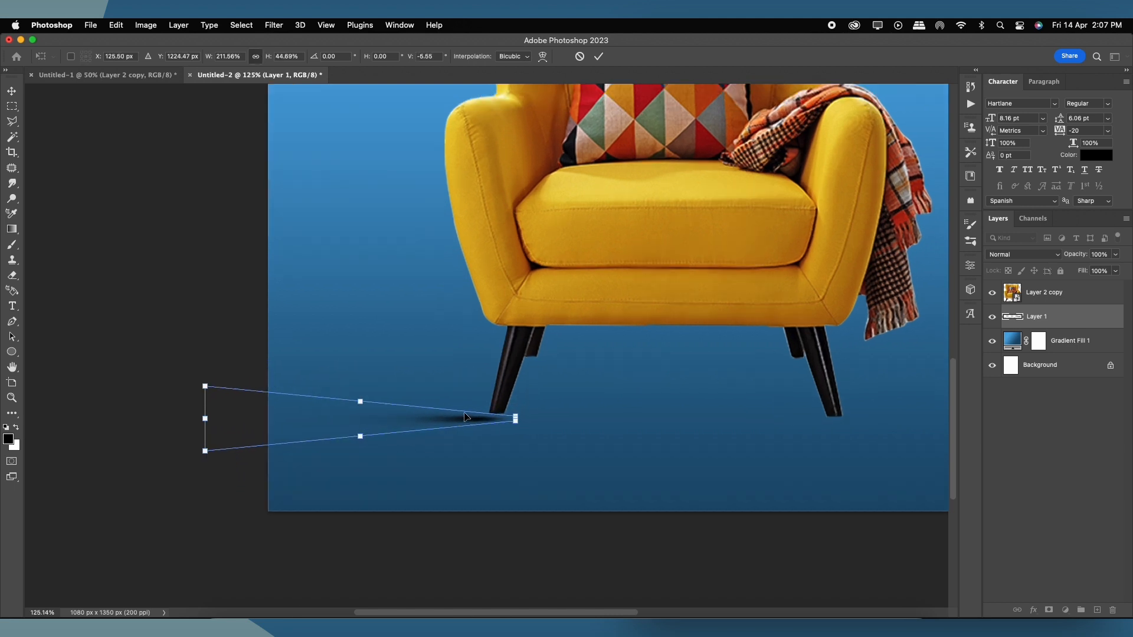
key("Return")
Step: Paint an extra dark dab on the shadow, then undo it
key("b")
left_click(464, 415)
scroll(569, 412, "up", 2)
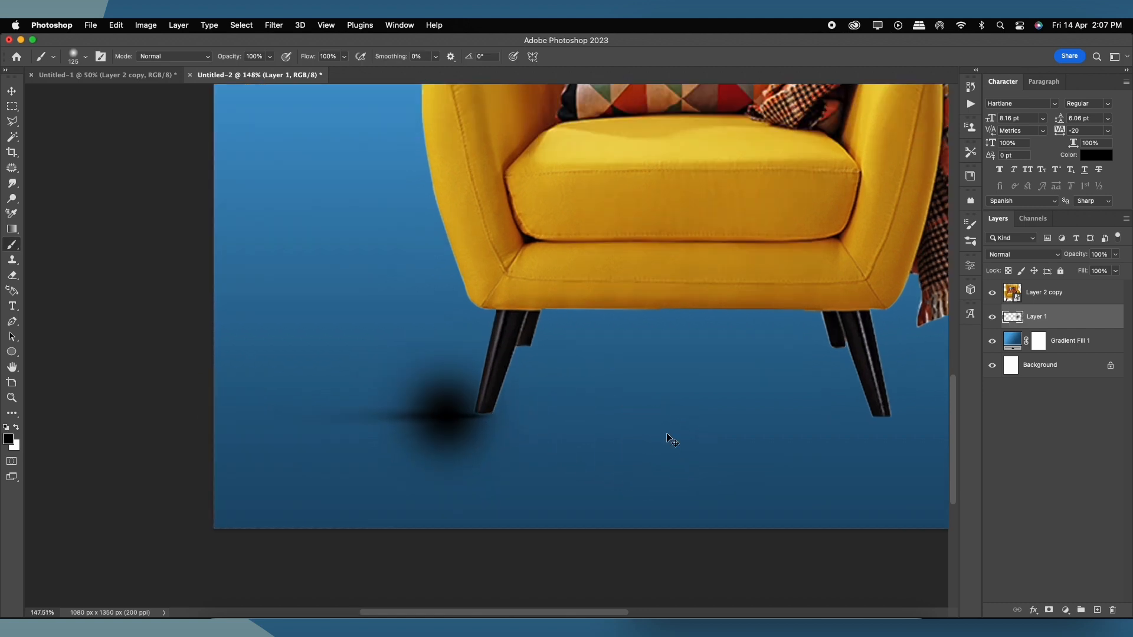
key("super+z")
key("v")
scroll(493, 443, "up", 1)
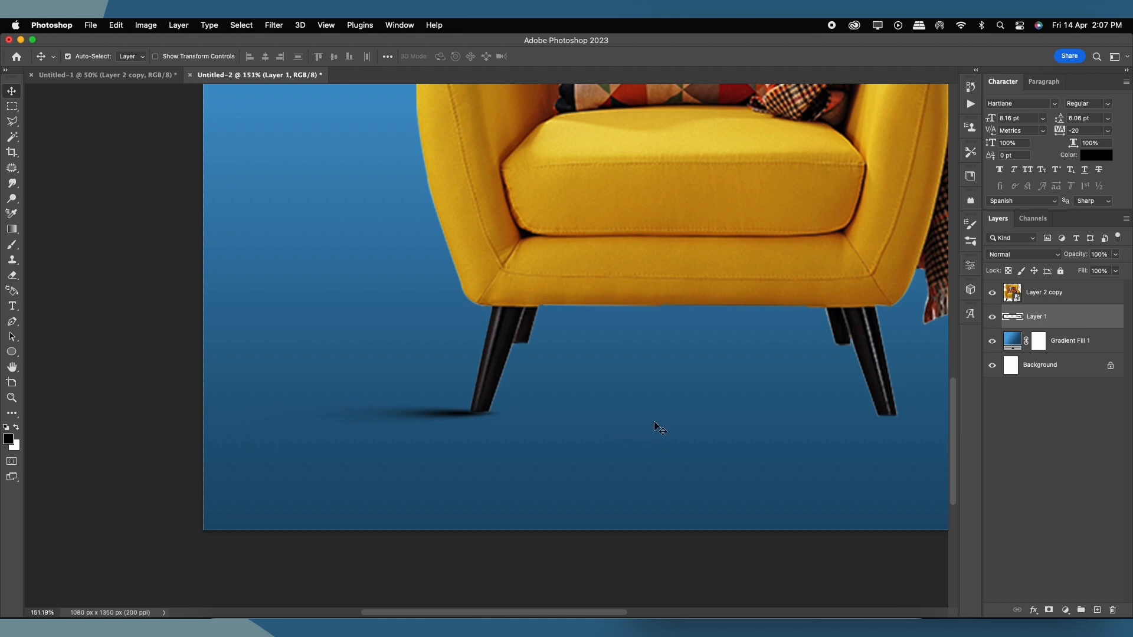
Step: Erase the stray shadow right of the chair leg with the standard Eraser
key("e")
right_click(13, 276)
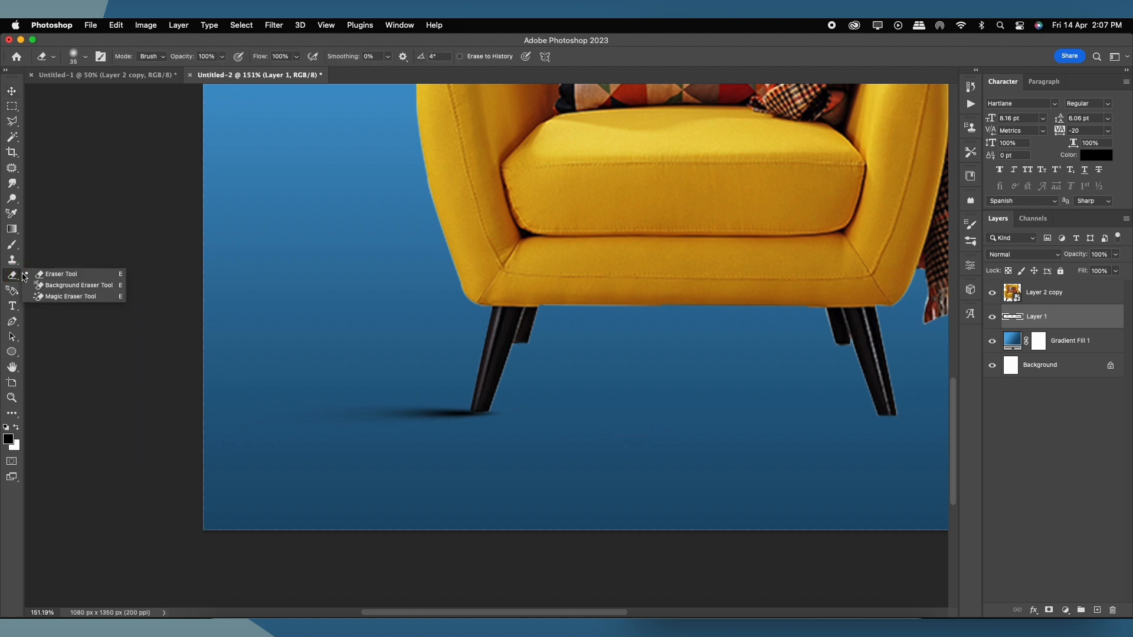
left_click(81, 275)
scroll(515, 408, "up", 1)
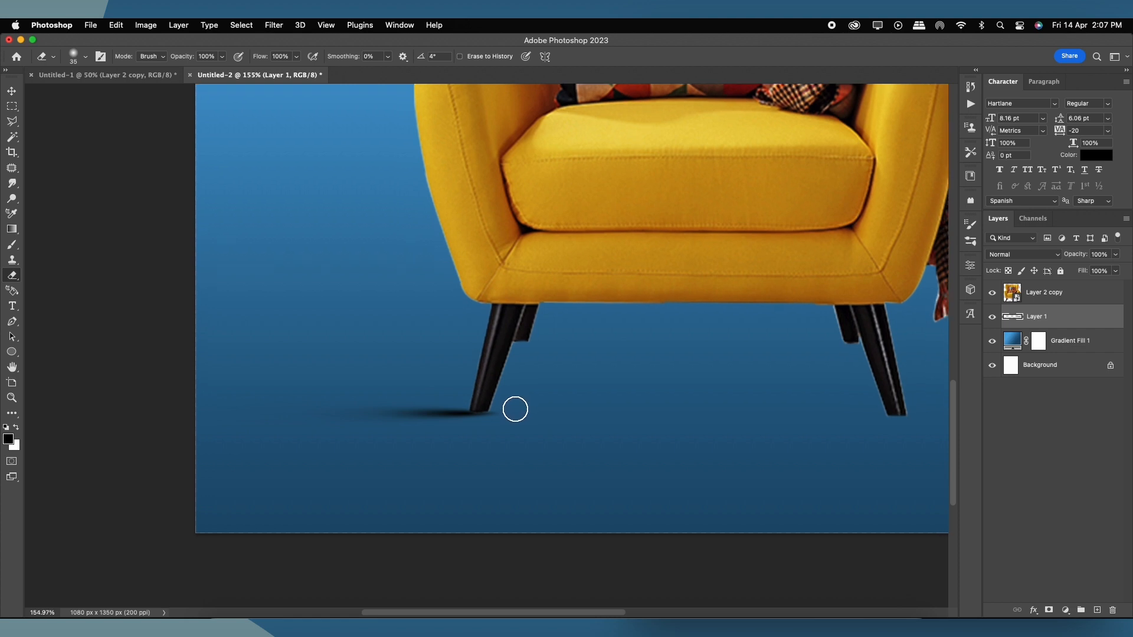
mouse_move(505, 407)
left_mouse_down()
mouse_move(485, 440)
mouse_move(510, 398)
left_mouse_up()
Step: Duplicate the shadow and move the copies toward the other chair legs
left_click(12, 91)
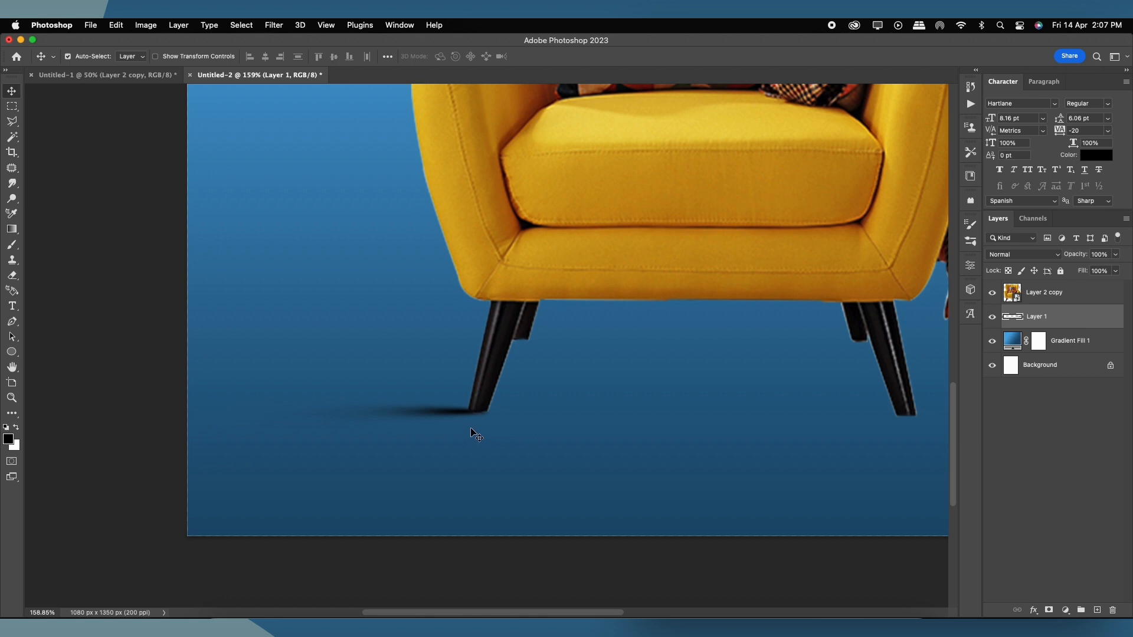
scroll(479, 416, "up", 3)
left_click_drag(434, 433, 492, 331)
scroll(490, 379, "down", 2)
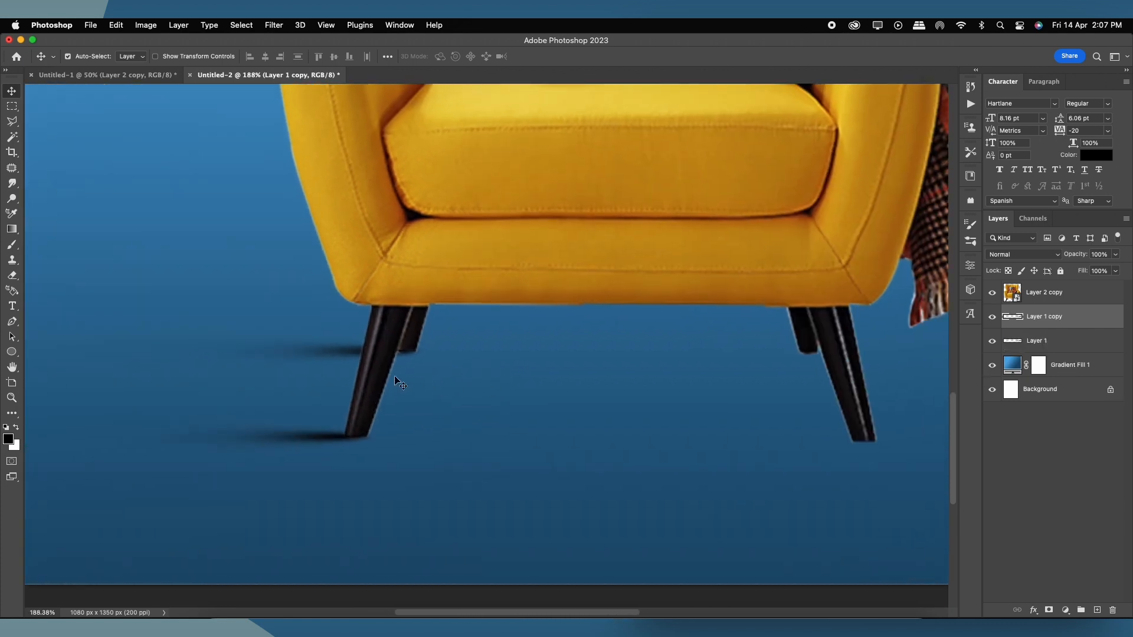
left_click_drag(347, 353, 745, 358)
key("Up")
key("Up")
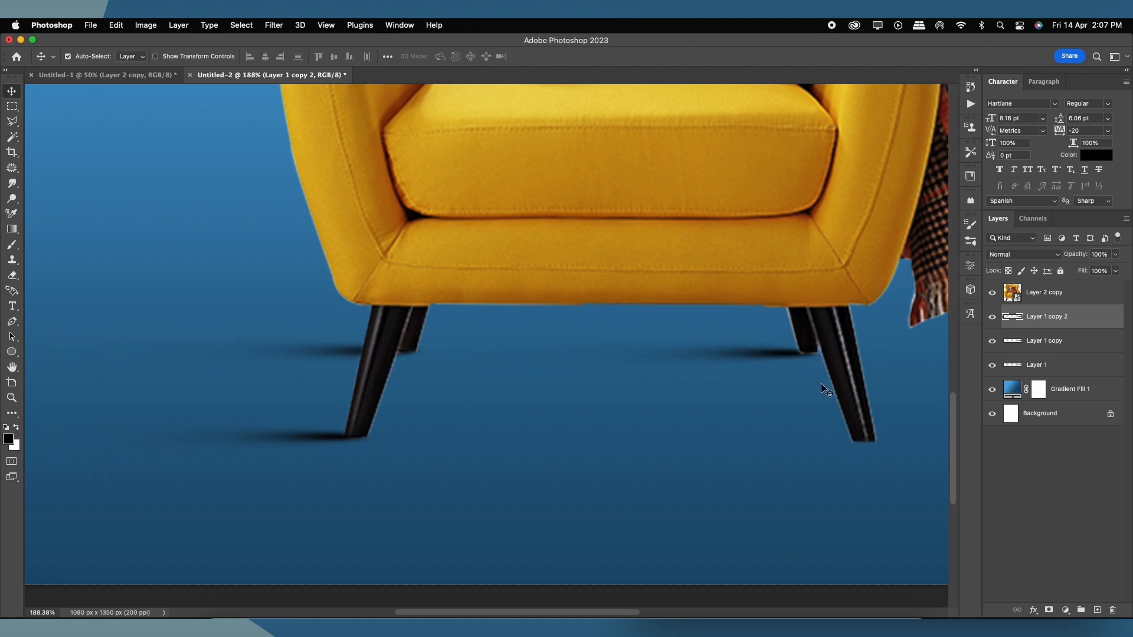
key("Down")
key("Down")
key("Down")
scroll(826, 391, "down", 3)
left_click_drag(557, 369, 607, 443)
key("super+0")
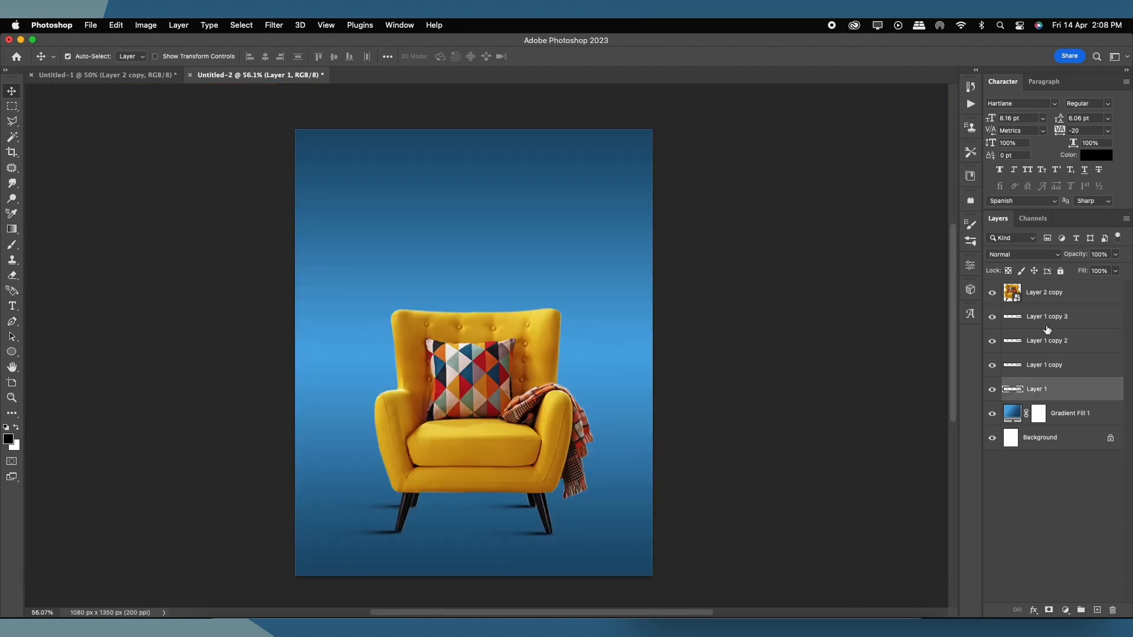
Step: Flip the selected shadow layers horizontally and move them under the chair's right legs
left_click(1046, 322, "shift")
key("super+t")
right_click(440, 507)
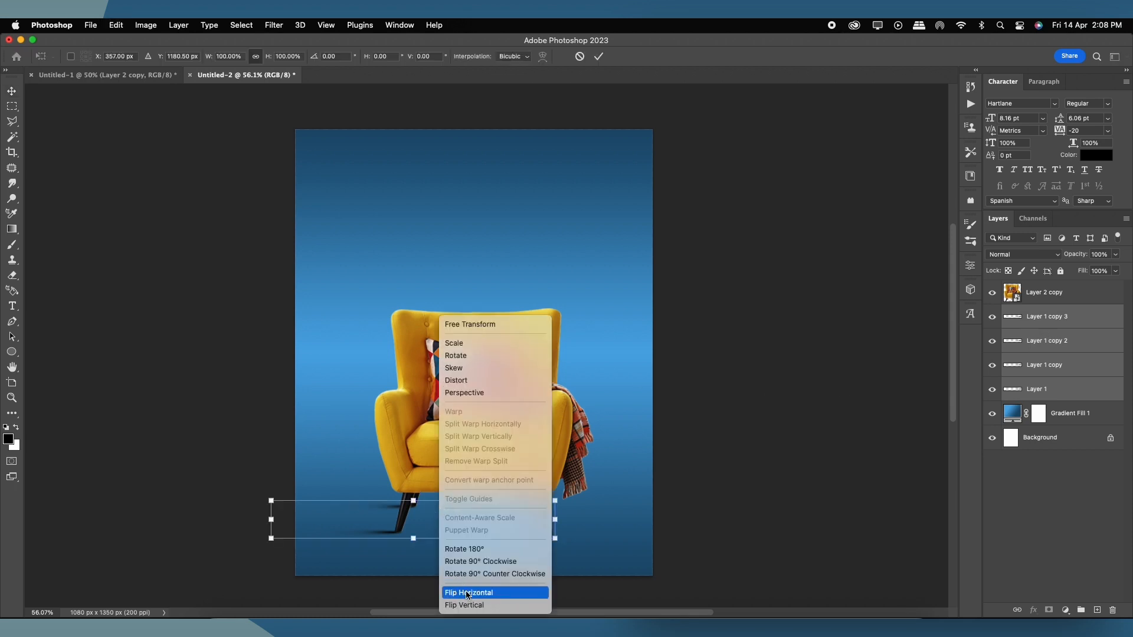
left_click(466, 593)
left_click_drag(466, 527, 588, 525)
double_click(571, 520)
Step: Select the Layer 1 copy 2, Layer 1 copy 3 and Layer 1 shadows in turn
scroll(464, 514, "up", 5)
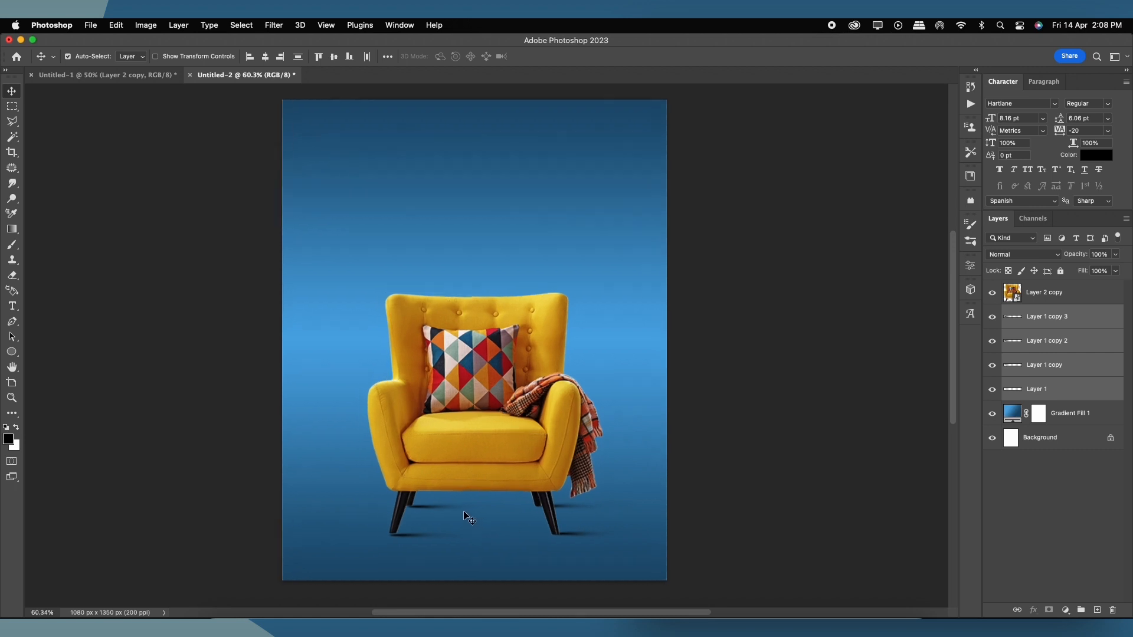
left_click(455, 520)
left_click(410, 511)
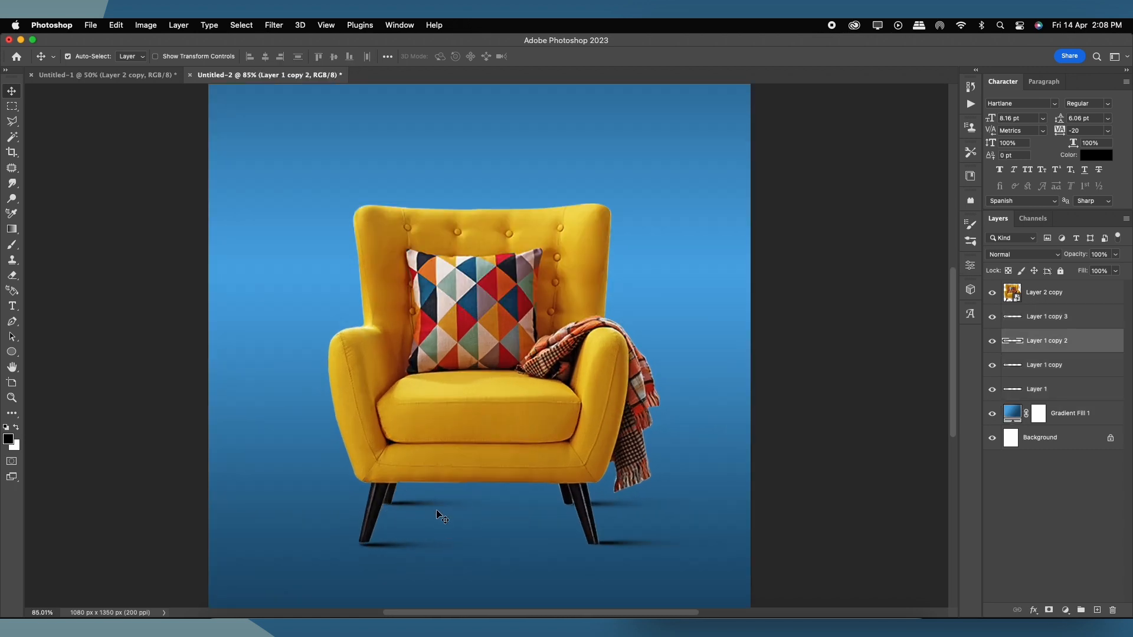
scroll(420, 512, "up", 2)
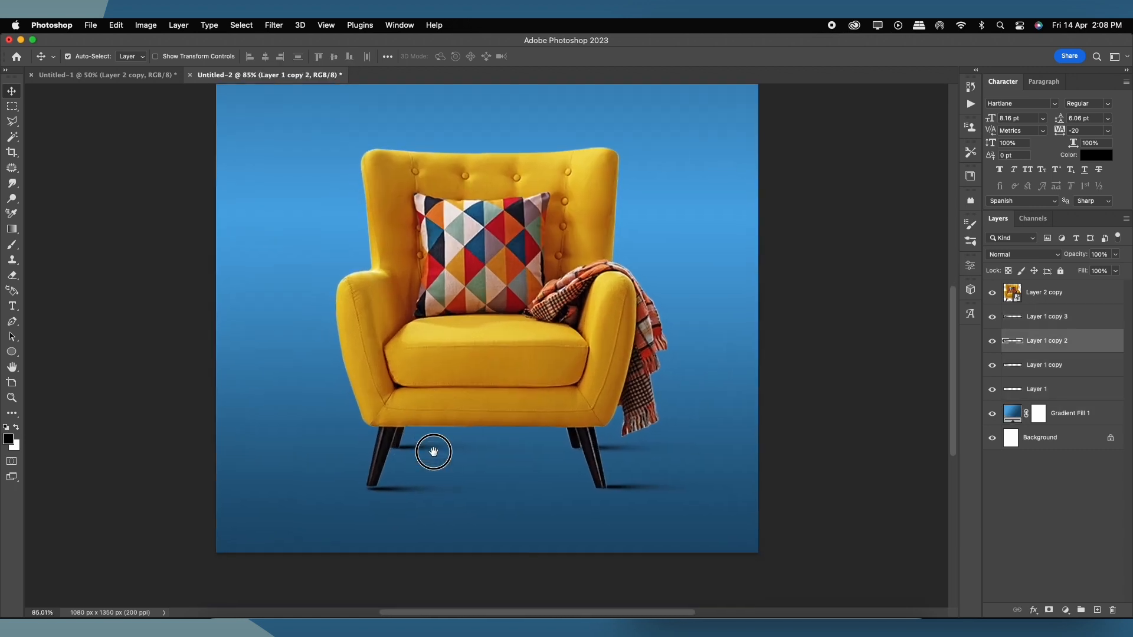
left_click(385, 489)
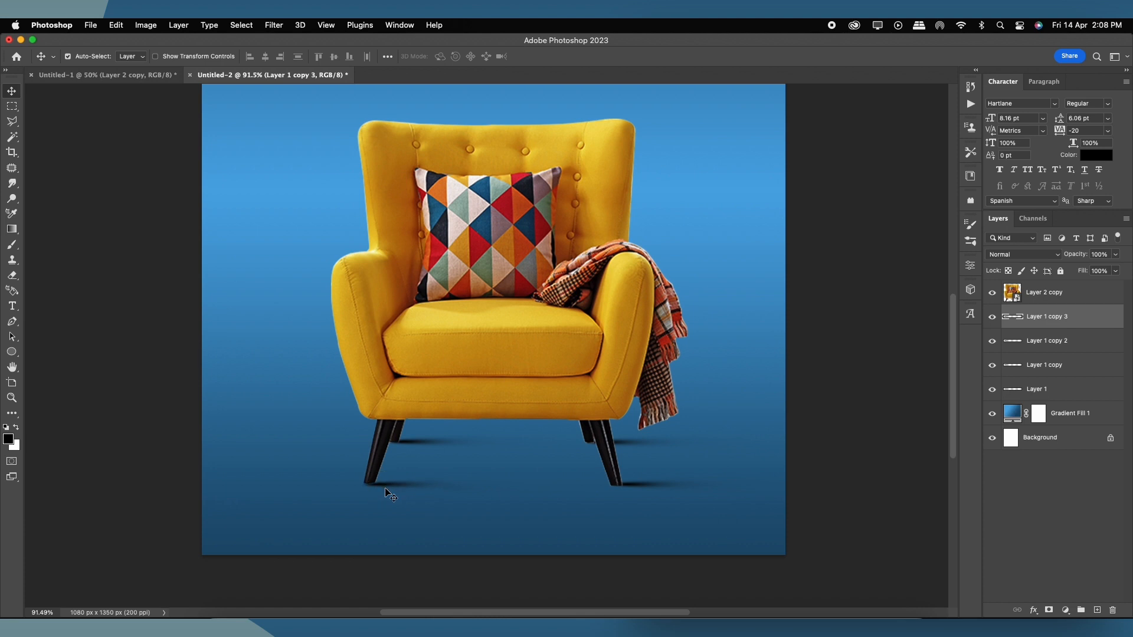
left_click(638, 486)
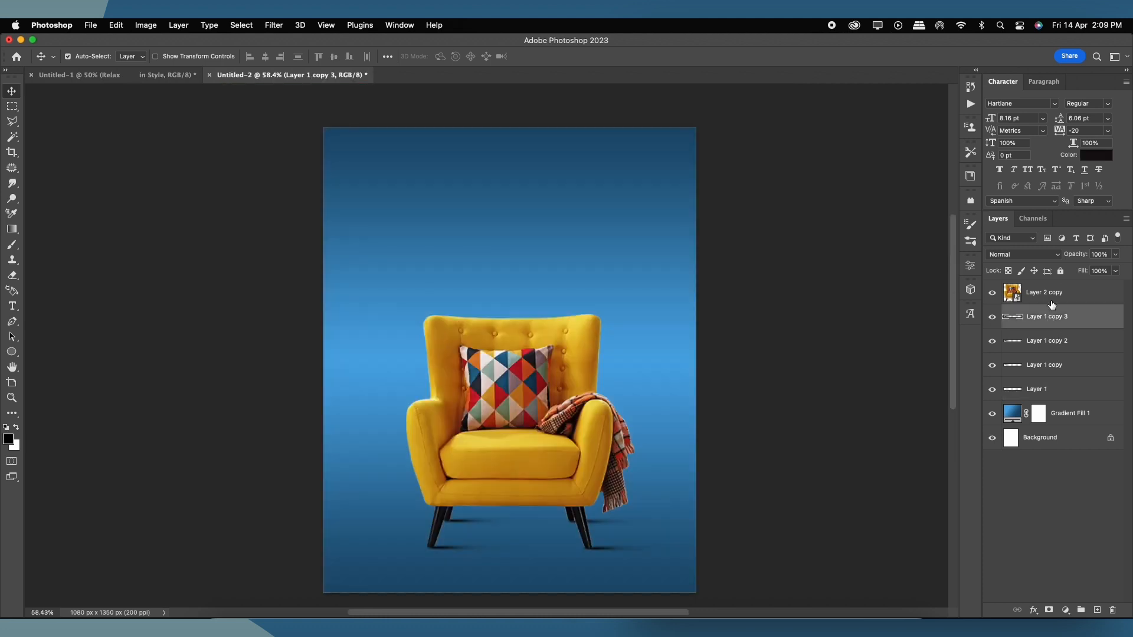
Step: Paste the 'Relax in Style' title and move it up above the chair
key("super+v")
key("super+t")
left_click_drag(535, 372, 533, 250)
key("Return")
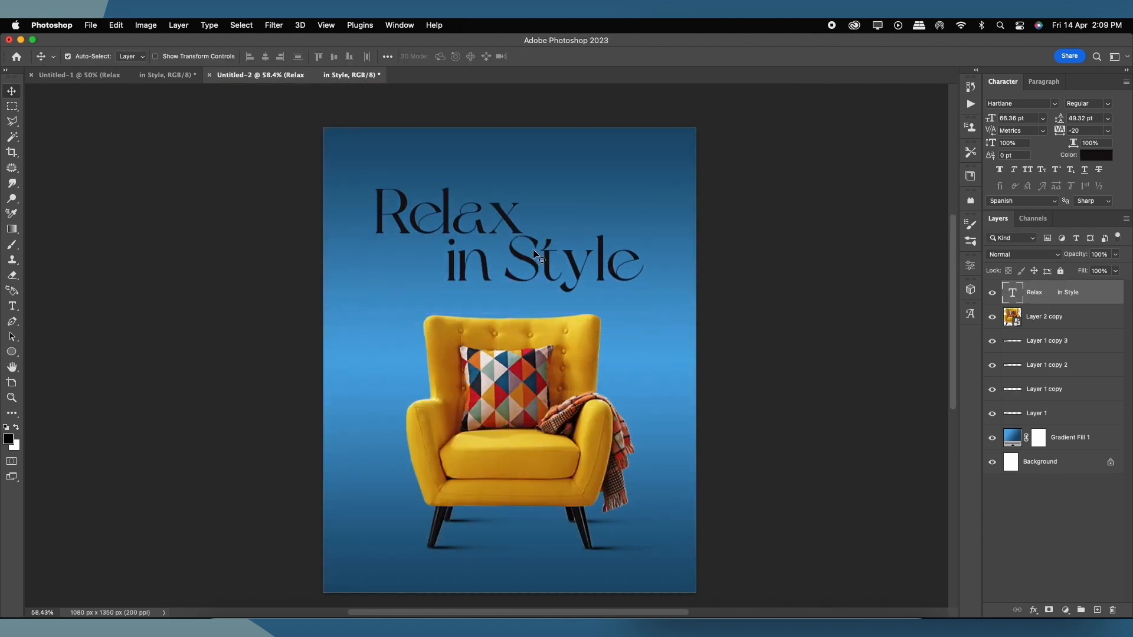
key("t")
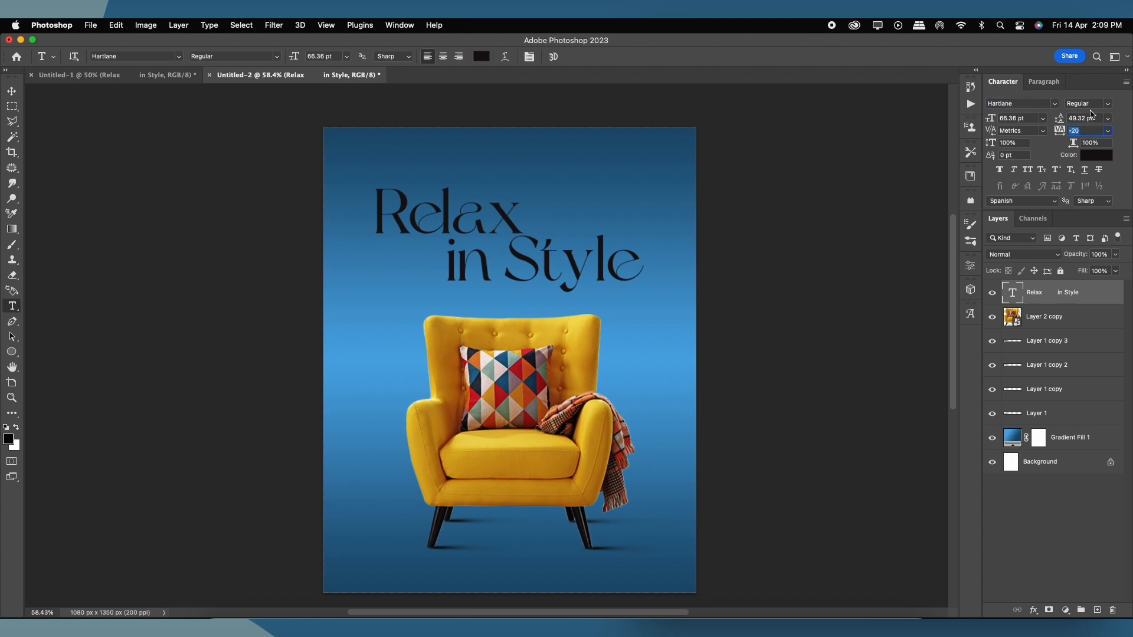
left_click(11, 92)
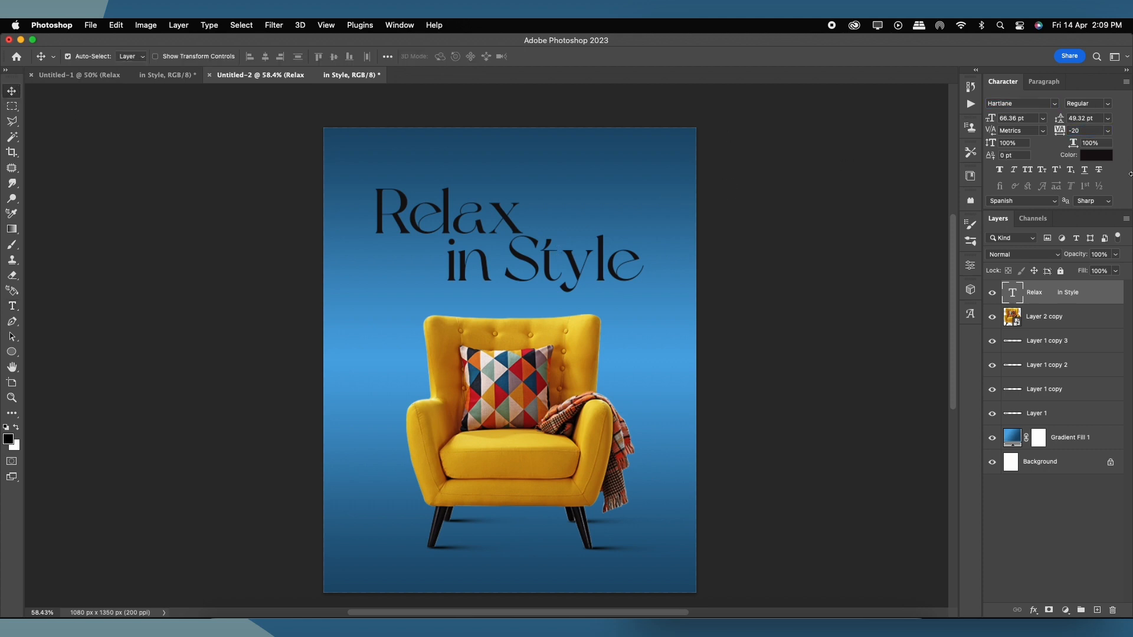
Step: Colour the title bright yellow #ffd000 and shrink it to about 94%
left_click(1097, 155)
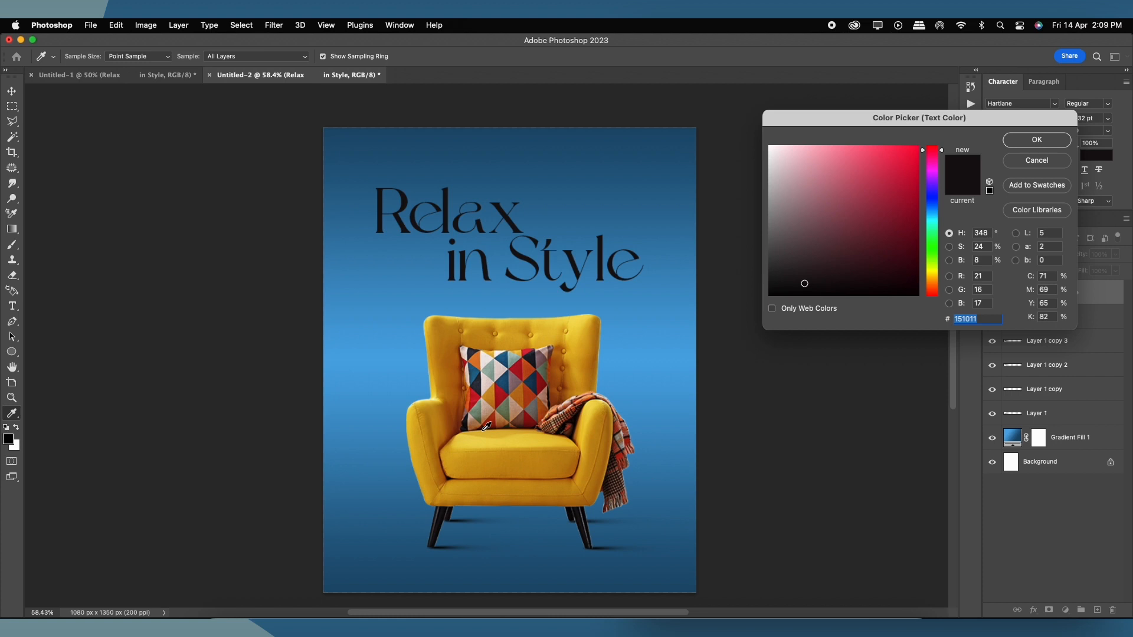
left_click(555, 323)
left_click_drag(884, 170, 920, 147)
left_click(1035, 140)
key("cmd+t")
left_click_drag(653, 176, 641, 189)
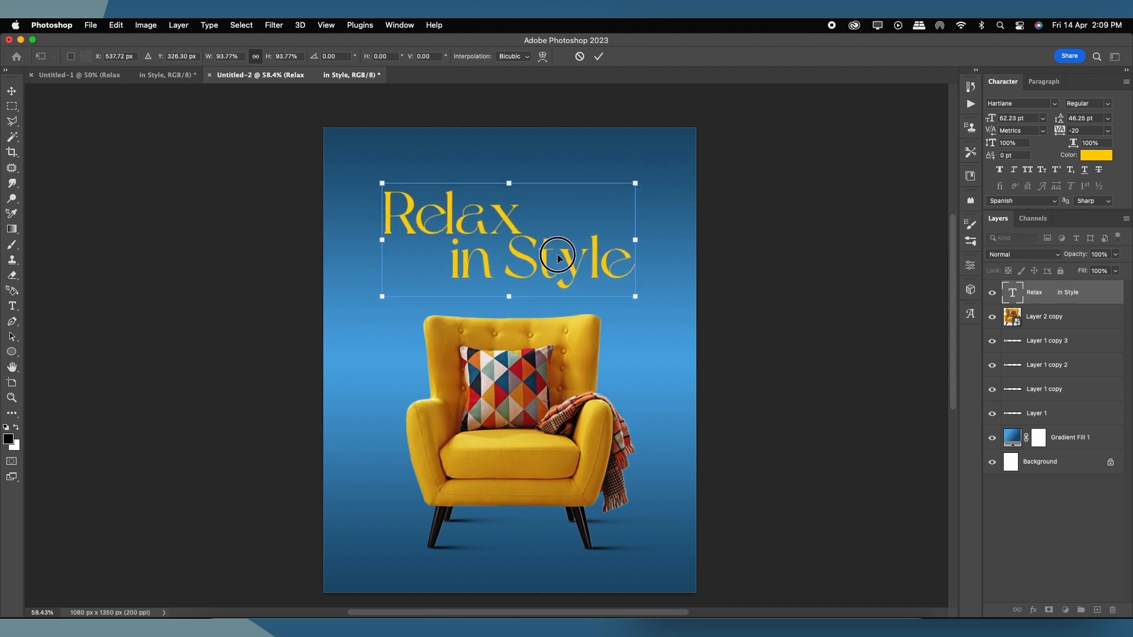
key("Return")
scroll(534, 266, "down", 1)
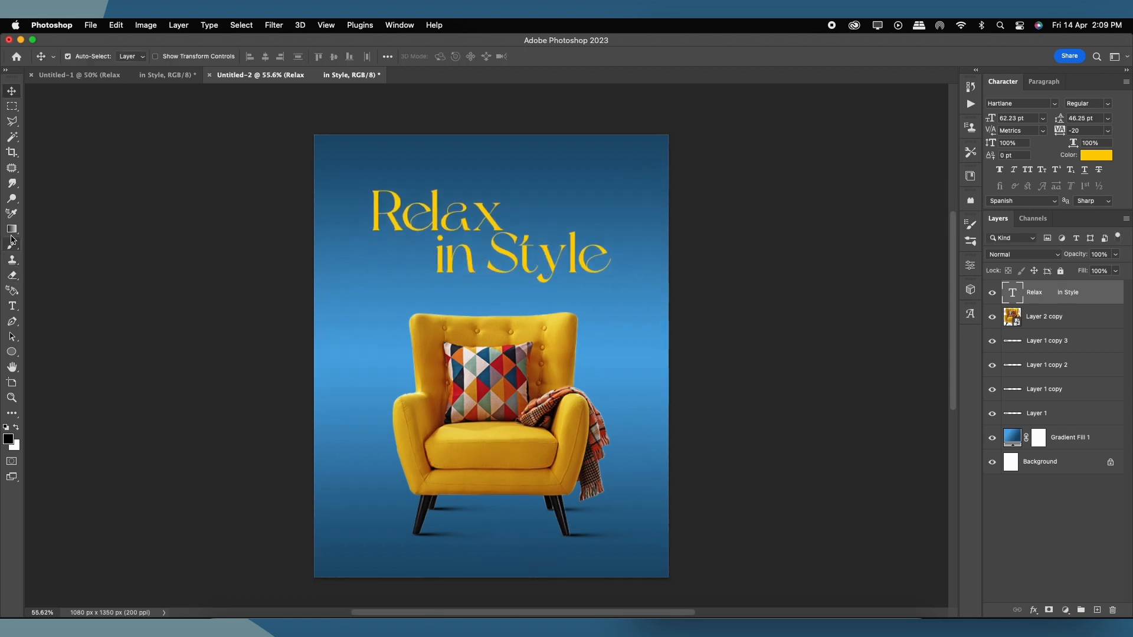
Step: Draw a yellow ellipse and warp it into a curved wave shape
left_click(14, 354)
left_click_drag(439, 285, 606, 455)
left_click(938, 261)
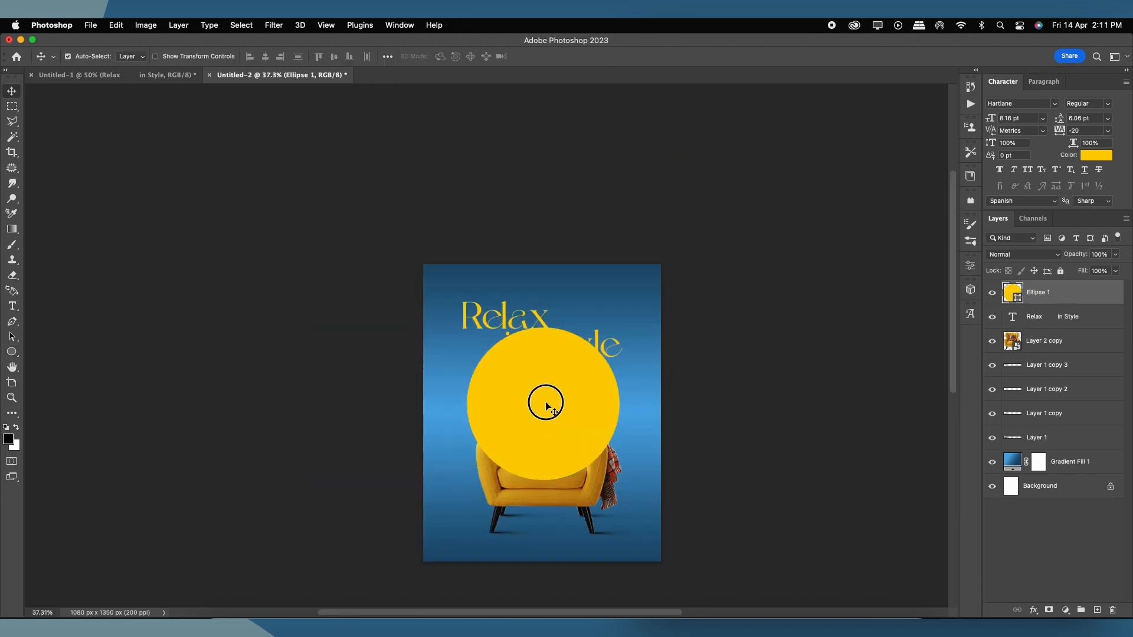
key("cmd+t")
right_click(549, 399)
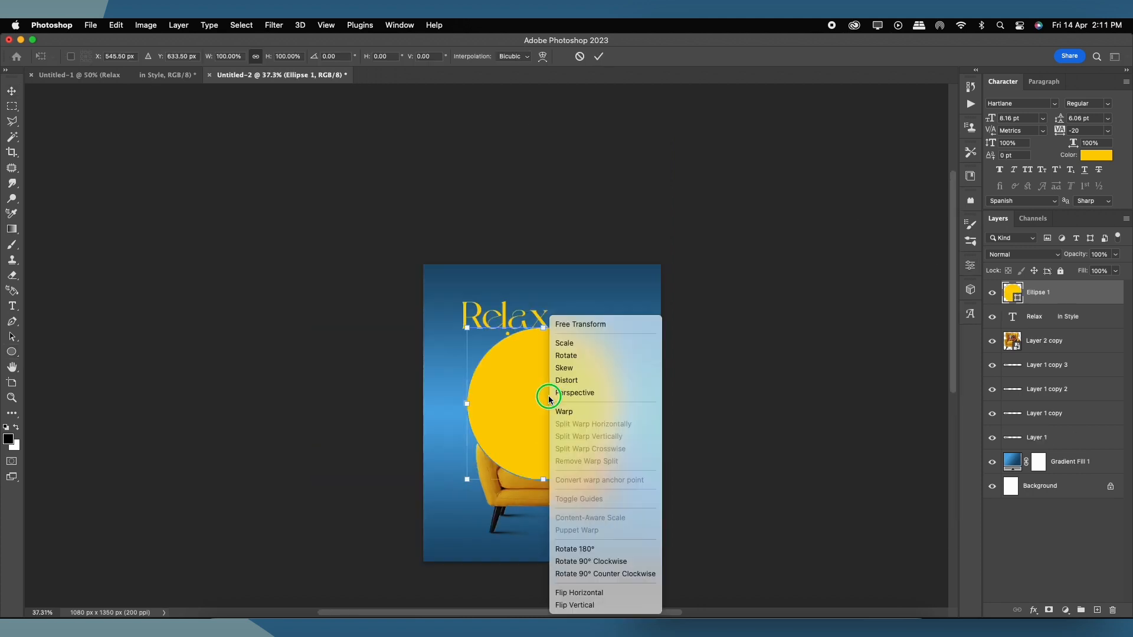
left_click(564, 411)
mouse_move(514, 377)
left_mouse_down()
mouse_move(615, 487)
mouse_move(512, 362)
left_mouse_up()
left_click_drag(620, 493, 604, 483)
left_click_drag(512, 365, 503, 348)
scroll(566, 373, "up", 8)
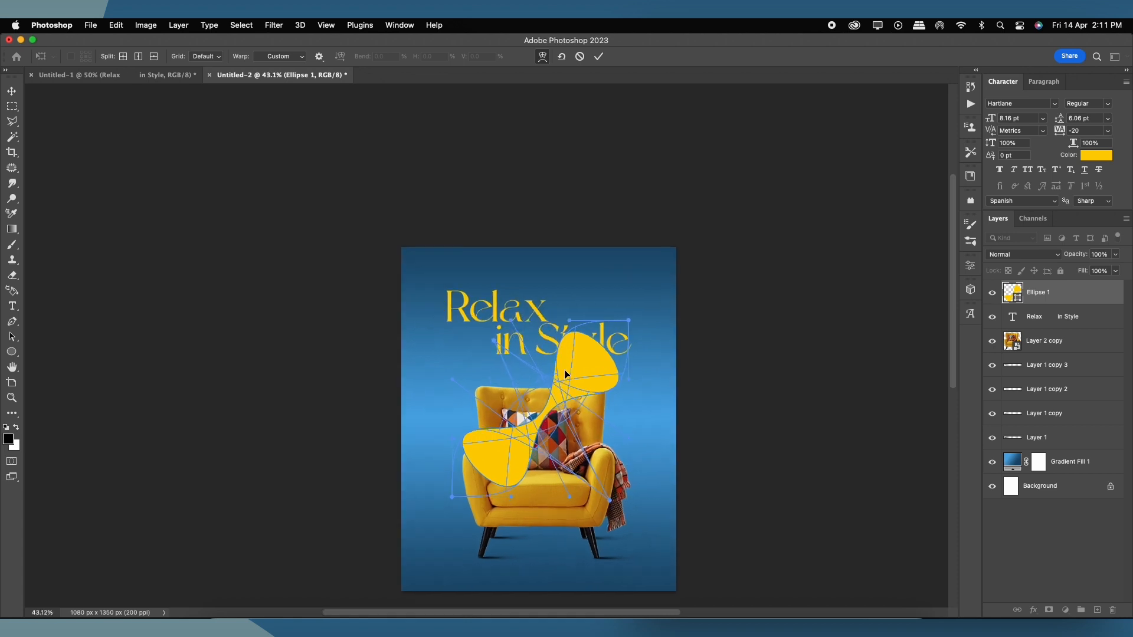
left_click_drag(598, 446, 600, 319)
left_click(598, 56)
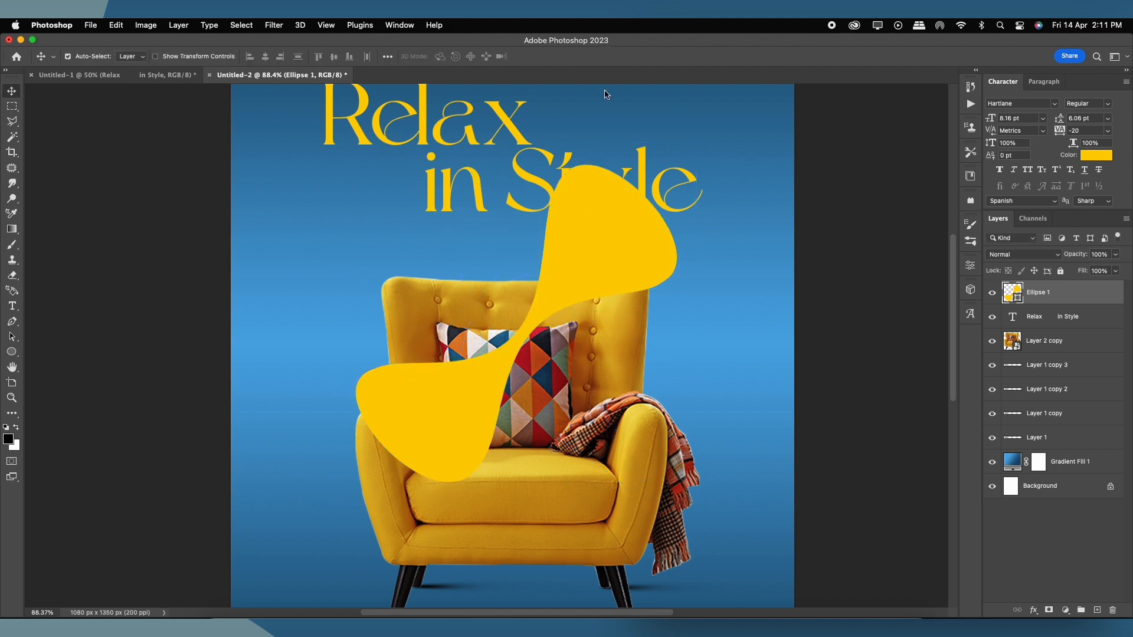
Step: Enlarge the wave to about 292% and position it along the poster's right edge
key("super+t")
scroll(592, 314, "down", 8)
left_click_drag(632, 395, 729, 446)
left_click_drag(748, 223, 801, 126)
mouse_move(643, 335)
left_mouse_down()
mouse_move(660, 348)
mouse_move(664, 335)
left_mouse_up()
double_click(663, 315)
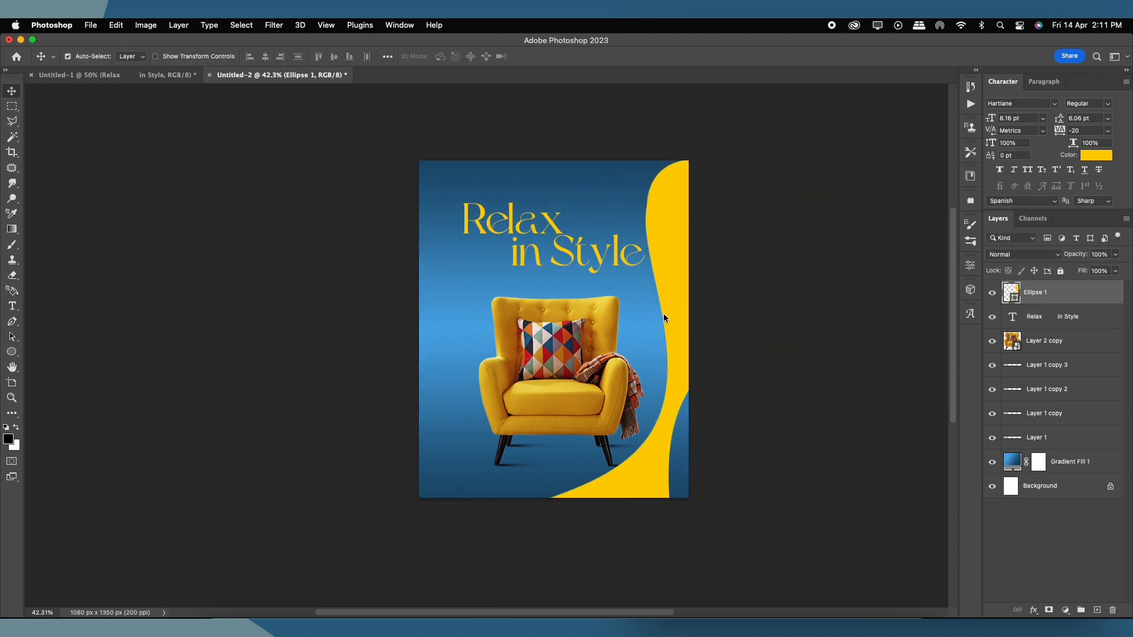
Step: Rotate the wave about 3.4°, scale it to 122%, and set its opacity to 90%
key("1")
key("2")
key("1")
key("super+t")
left_click_drag(879, 237, 888, 250)
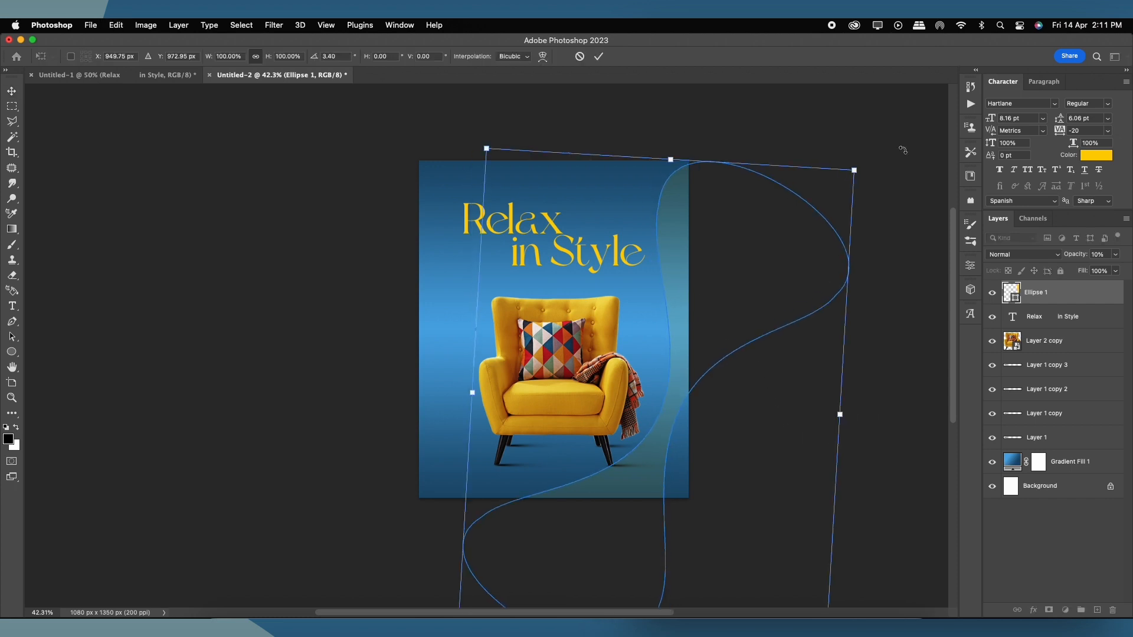
left_click_drag(861, 165, 832, 240)
key("Return")
scroll(688, 208, "up", 1)
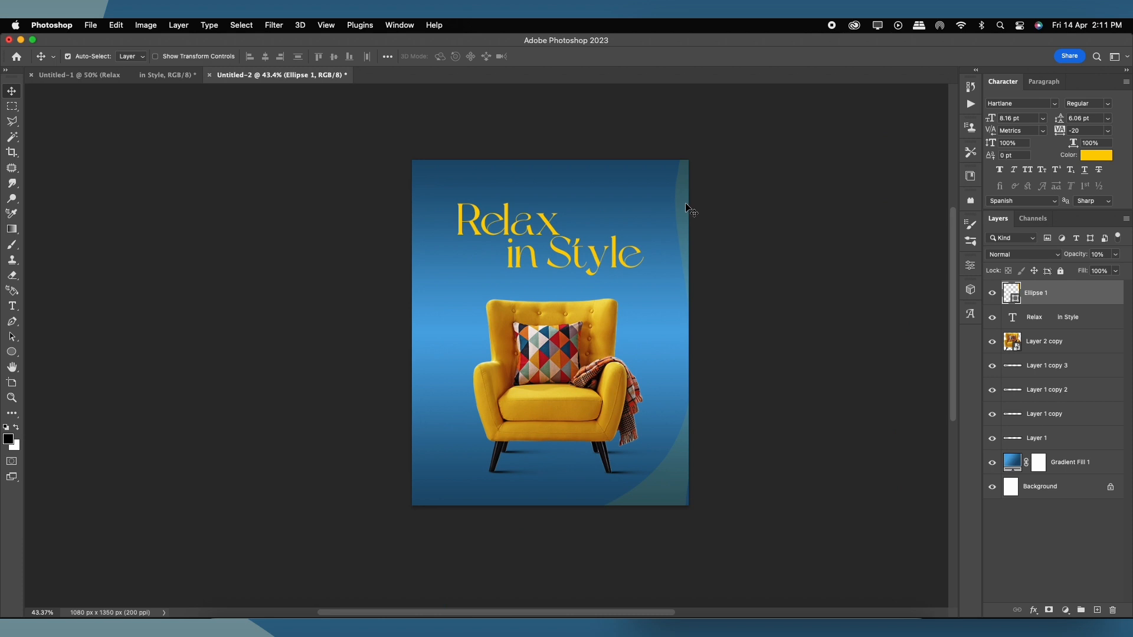
key("8")
key("9")
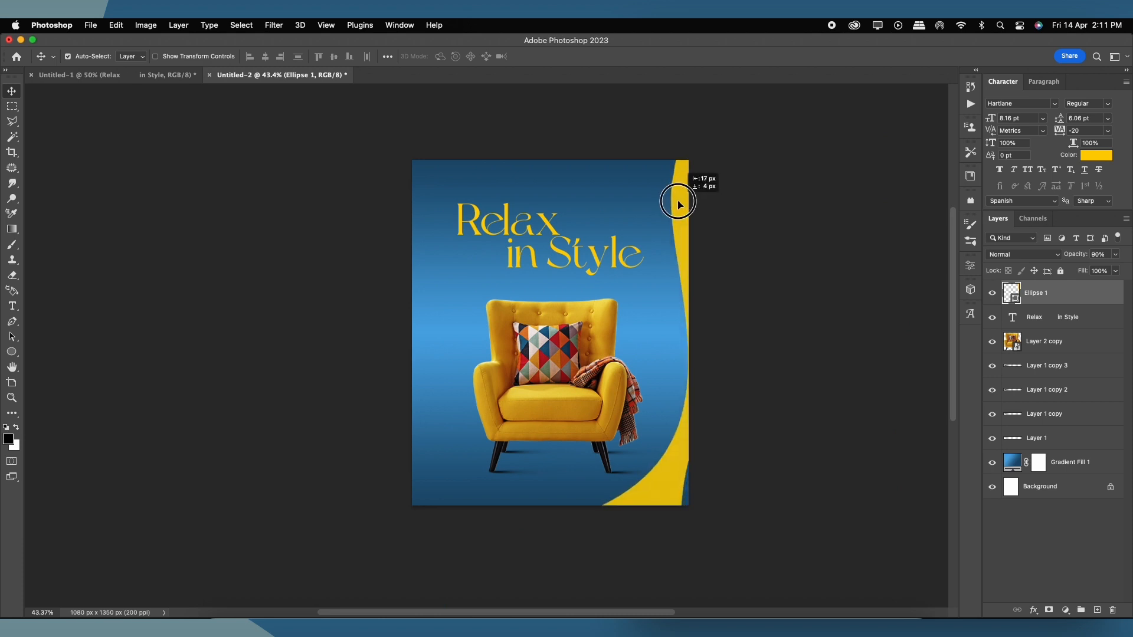
Step: Duplicate the wave toward the top-left and begin resizing the copy
left_click_drag(677, 203, 395, 79)
scroll(451, 279, "up", 3)
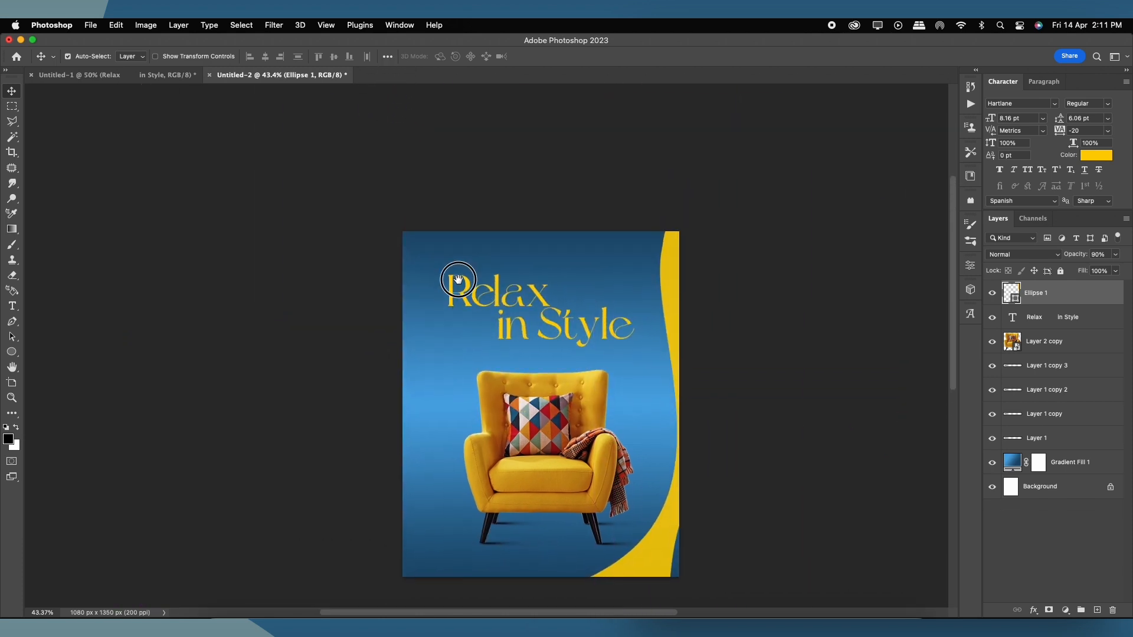
left_click_drag(671, 307, 381, 237)
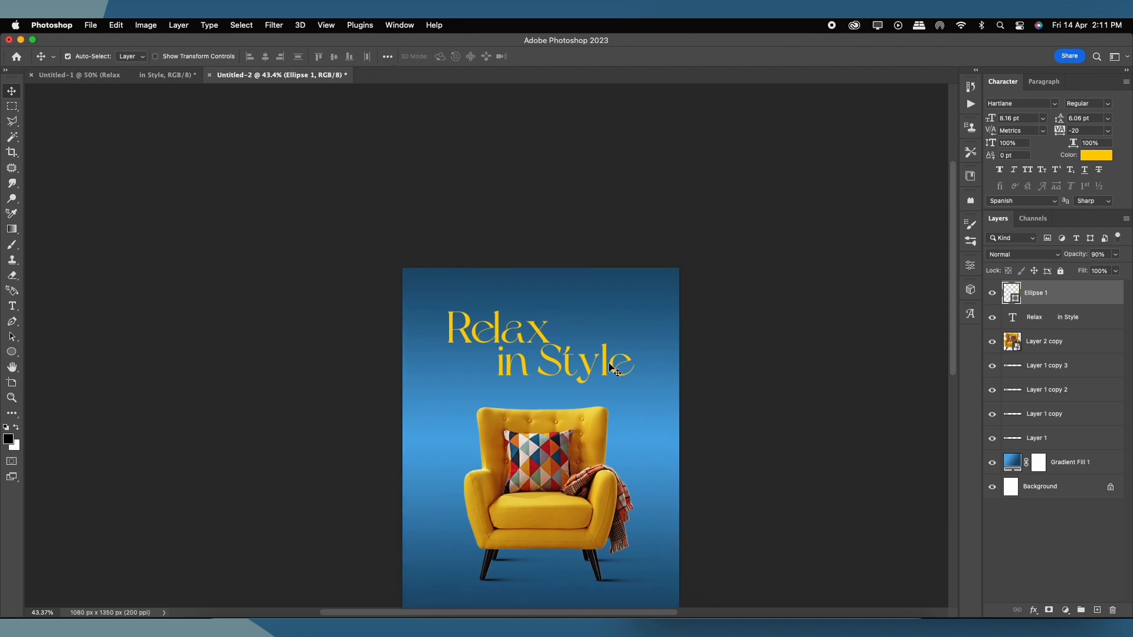
key("super+z")
left_click_drag(676, 338, 404, 65)
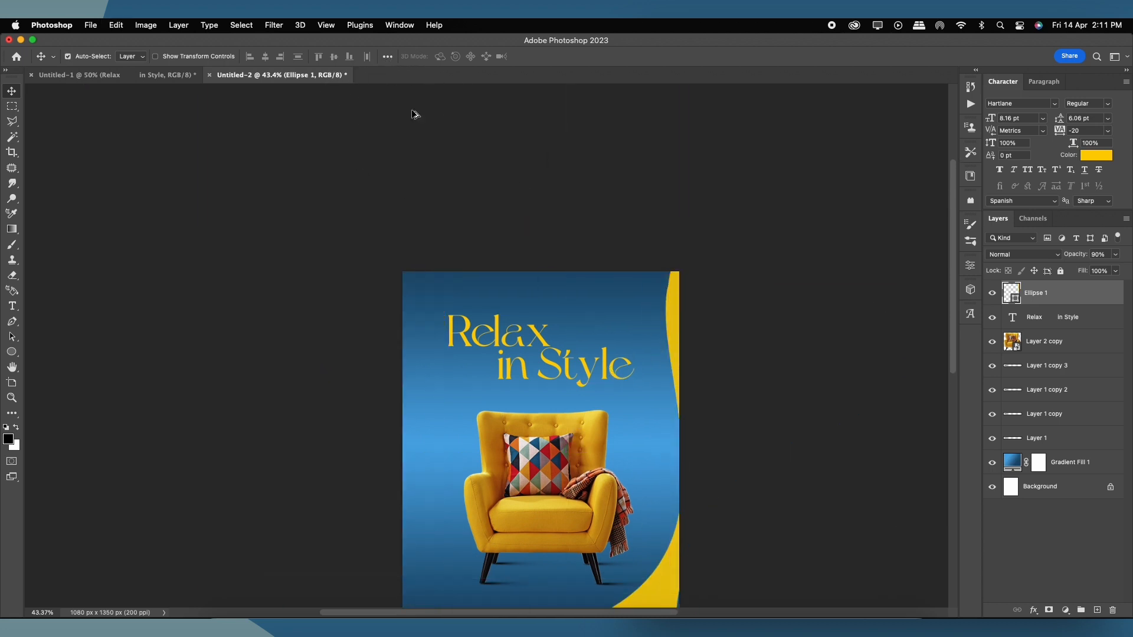
left_click_drag(674, 322, 520, 257)
key("super+t")
left_click_drag(540, 420, 492, 261)
Step: Shrink the wave copy to about 34% and place it at the poster's top-right
left_click_drag(729, 391, 554, 281)
left_click_drag(474, 218, 628, 311)
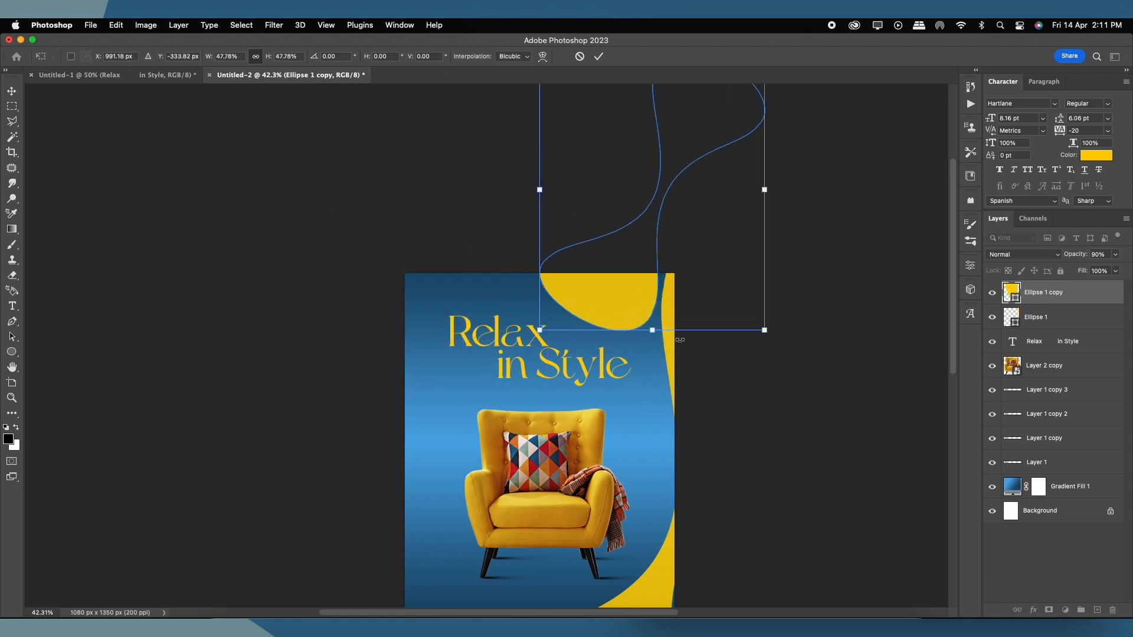
left_click_drag(764, 328, 728, 293)
left_click_drag(652, 276, 586, 301)
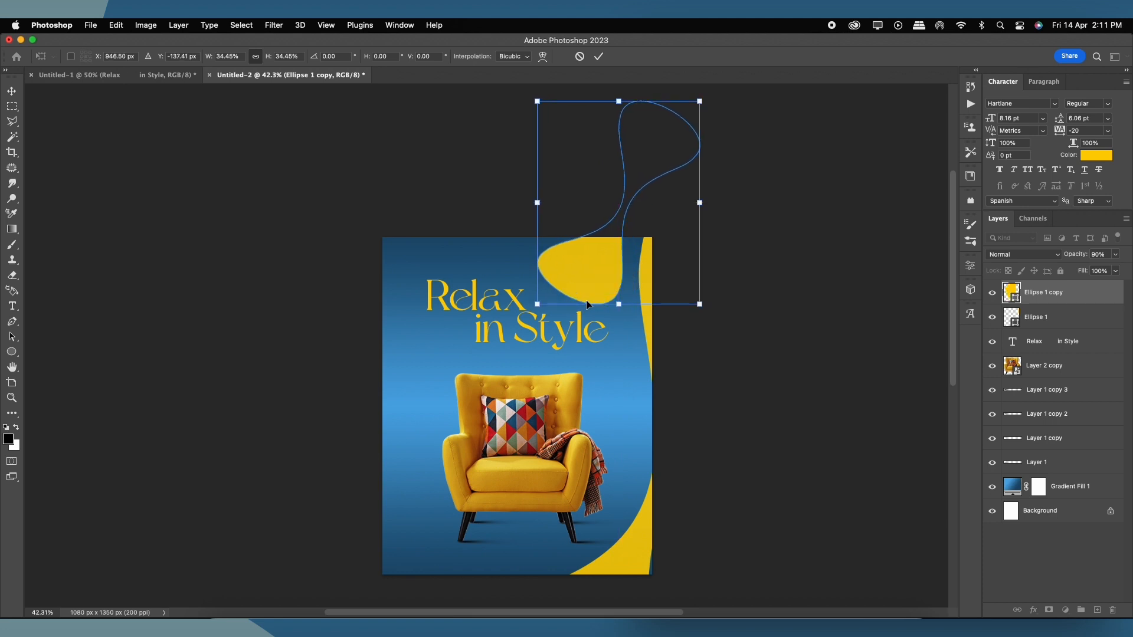
key("Return")
Step: Scale the original wave to about 73%, rotate it about -45°, and lay it along the left edge
scroll(662, 277, "down", 1)
left_click_drag(493, 356, 331, 546)
key("ctrl+t")
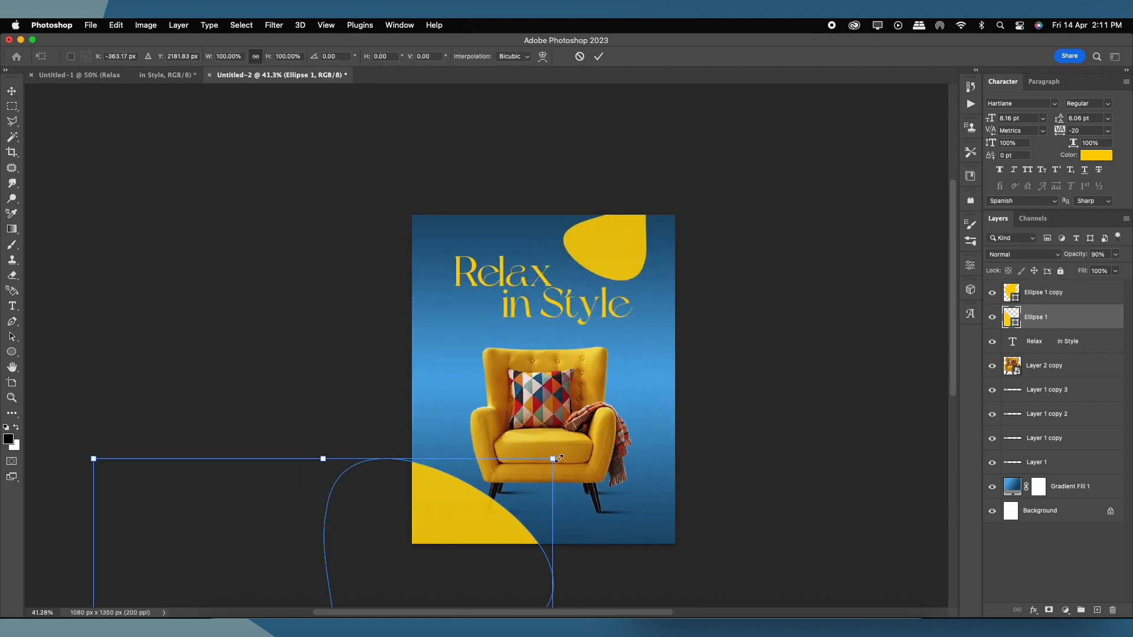
left_click_drag(558, 460, 469, 505)
left_click_drag(444, 554, 447, 334)
left_click_drag(588, 440, 475, 234)
left_click_drag(379, 476, 476, 535)
left_click_drag(650, 453, 619, 396)
left_click_drag(451, 563, 480, 525)
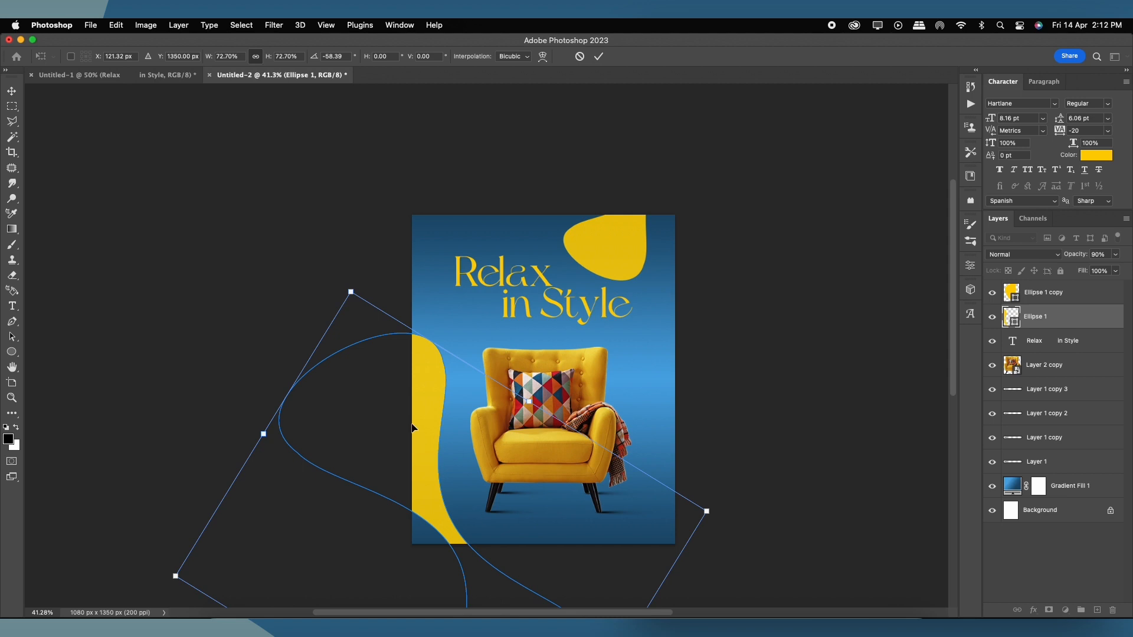
key("Return")
Step: Rotate the copied wave, enlarge it to about 145%, and fit it into the top-right corner
left_click_drag(456, 367, 454, 356)
left_click(618, 228)
key("super+t")
left_click_drag(703, 279, 421, 252)
left_click_drag(641, 227, 619, 266)
left_click_drag(788, 338, 789, 303)
left_click_drag(716, 300, 753, 352)
key("Return")
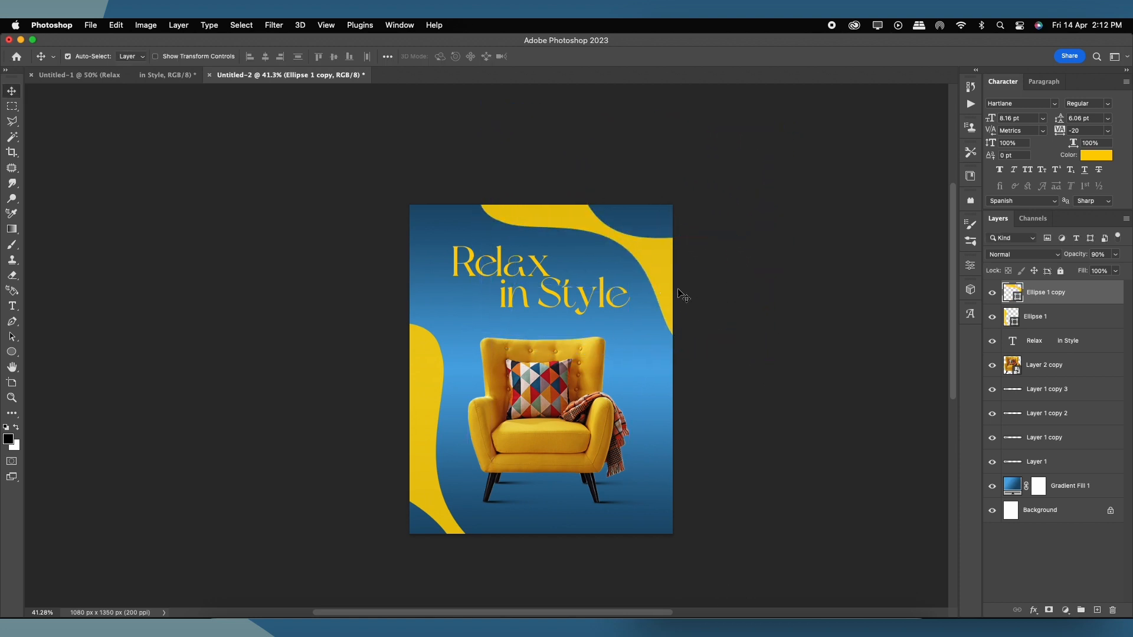
key("super+t")
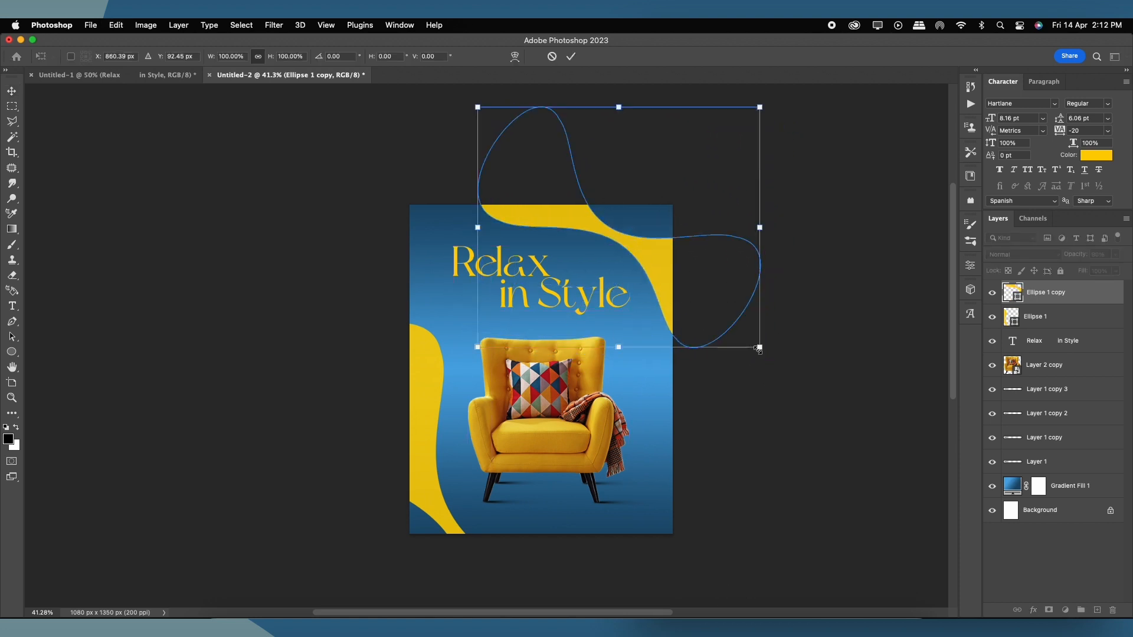
key("Return")
left_click_drag(646, 251, 644, 262)
Step: Shrink the left wave to about 76% and shift it up and left
left_click(423, 387)
key("super+t")
left_click_drag(601, 324, 563, 374)
left_click_drag(528, 408, 516, 360)
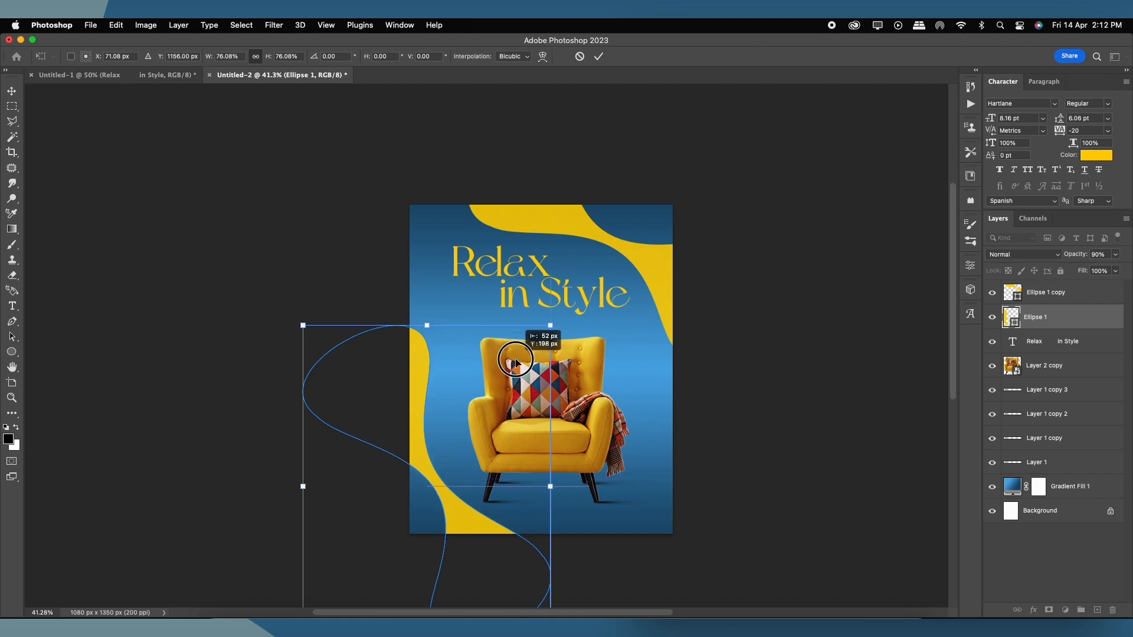
double_click(419, 367)
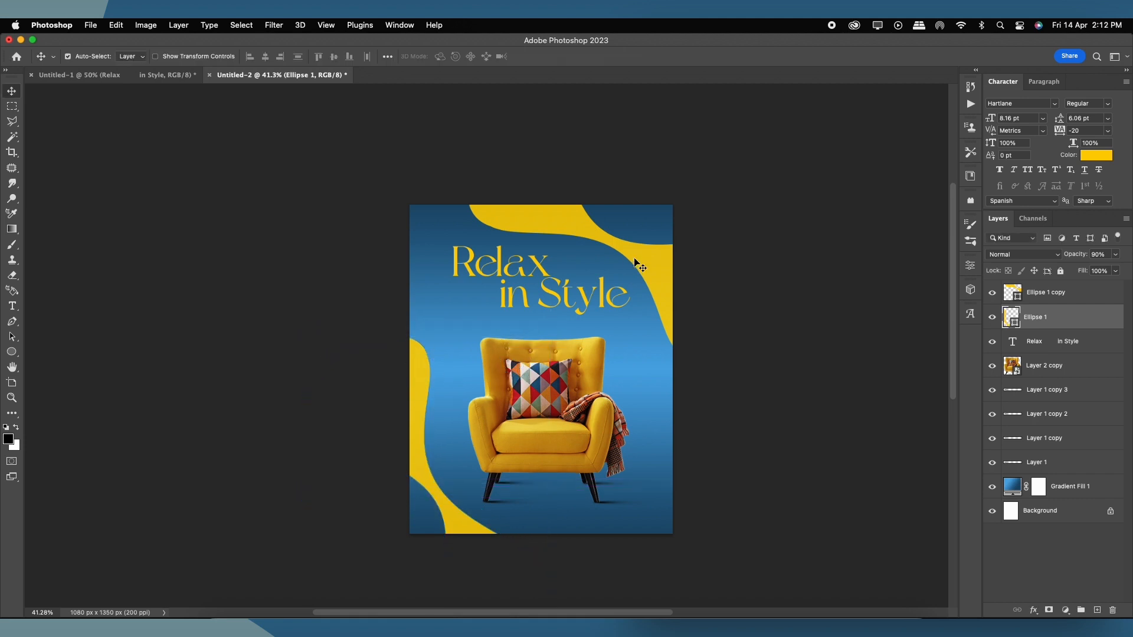
Step: Enlarge the top-right wave to about 133%
left_click_drag(636, 263, 652, 232)
key("super+t")
left_click_drag(758, 352, 810, 391)
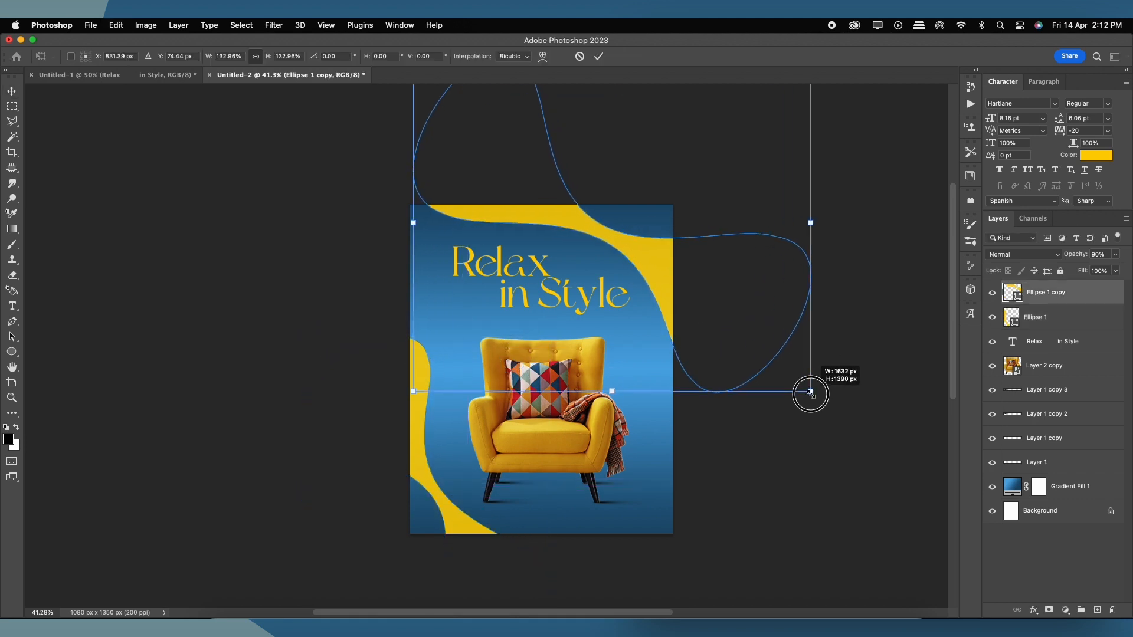
double_click(589, 389)
Step: Enlarge the left wave to about 134%, nudge it right, and lower the title slightly
left_click(433, 423)
key("super+t")
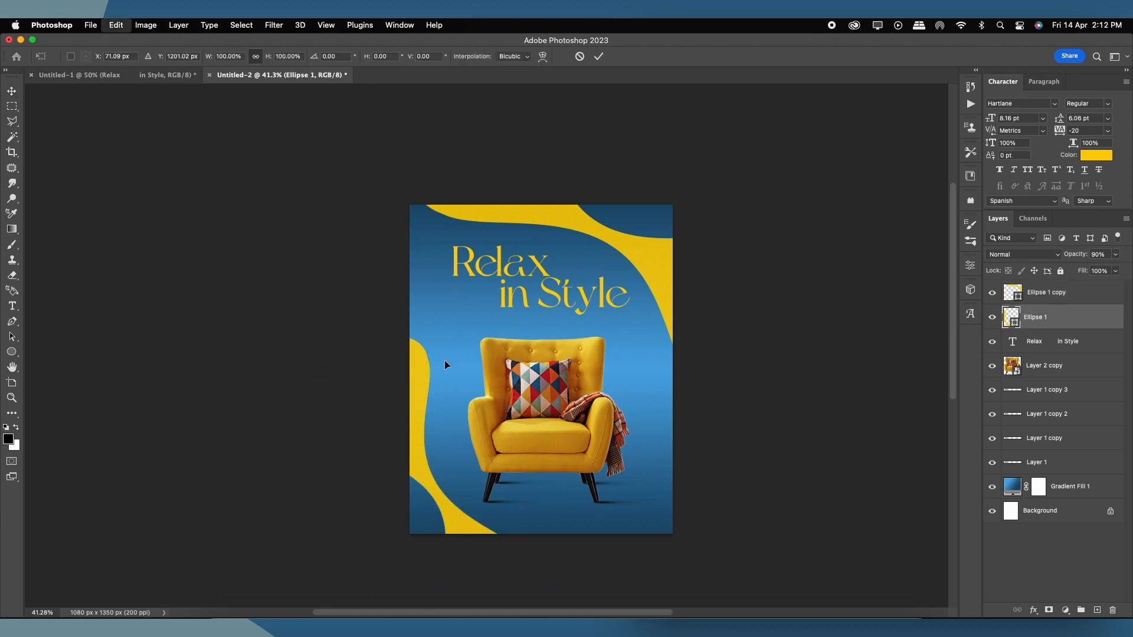
left_click_drag(546, 336, 588, 289)
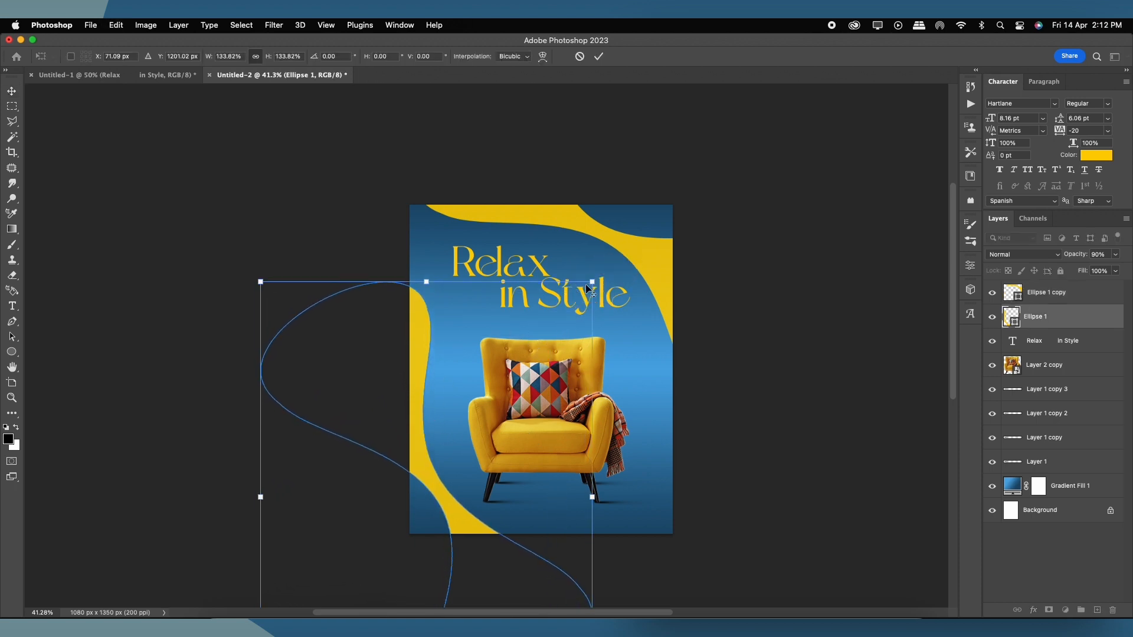
key("Return")
key("Right")
key("Right")
key("Right")
key("Right")
key("Right")
key("Right")
key("Right")
key("Right")
key("Right")
key("Right")
key("Right")
key("Right")
key("Right")
key("Right")
key("Right")
key("Right")
key("Right")
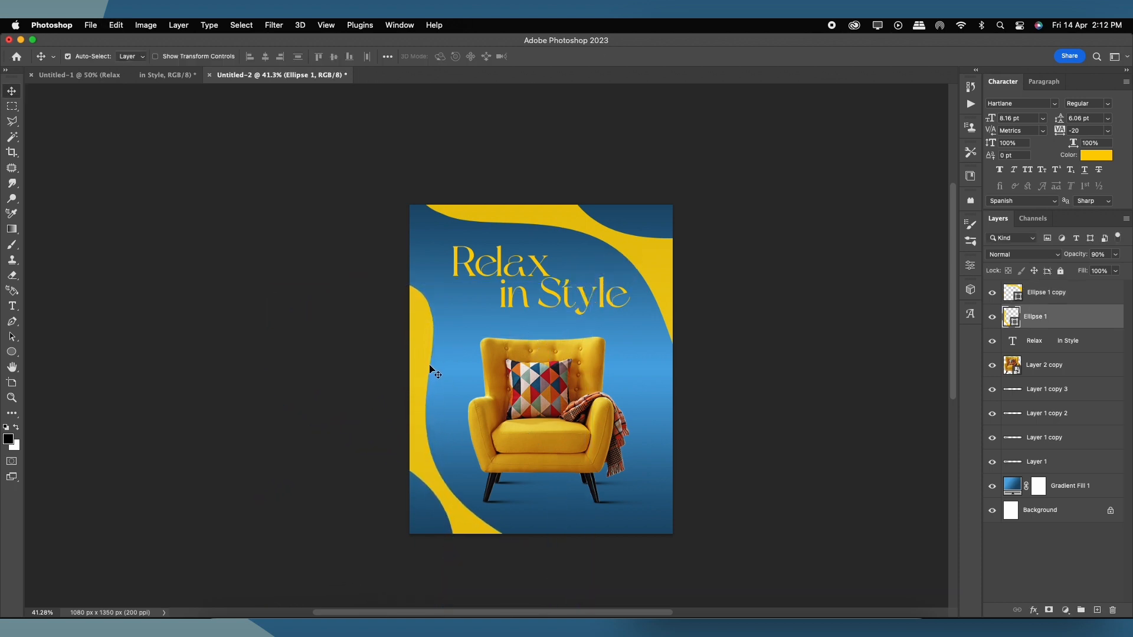
key("Right")
key("Right")
key("Right")
left_click_drag(547, 273, 563, 280)
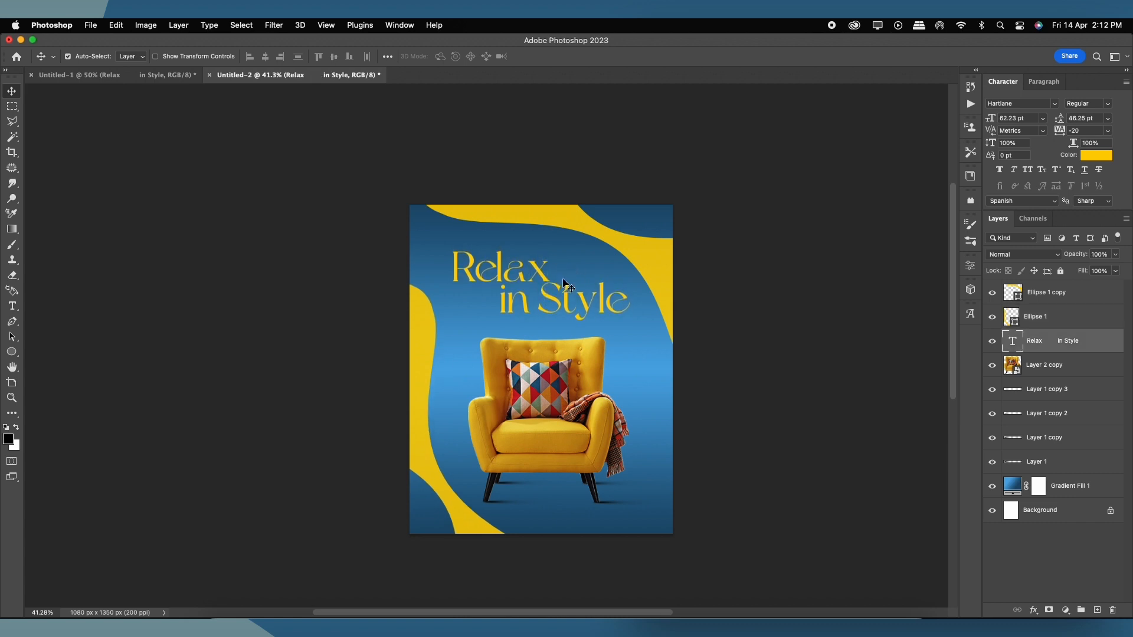
Step: Lower the opacity of the left and top-right wave shapes to 80%
left_click(429, 336)
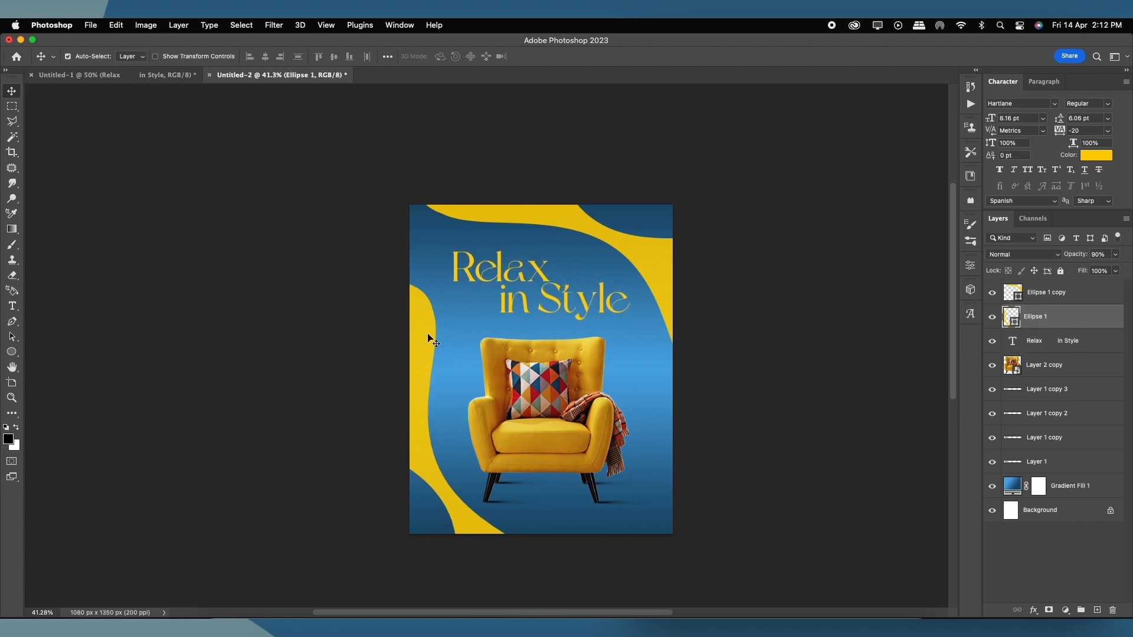
left_click(1114, 255)
left_click_drag(1111, 271, 1108, 271)
left_click(656, 255)
key("8")
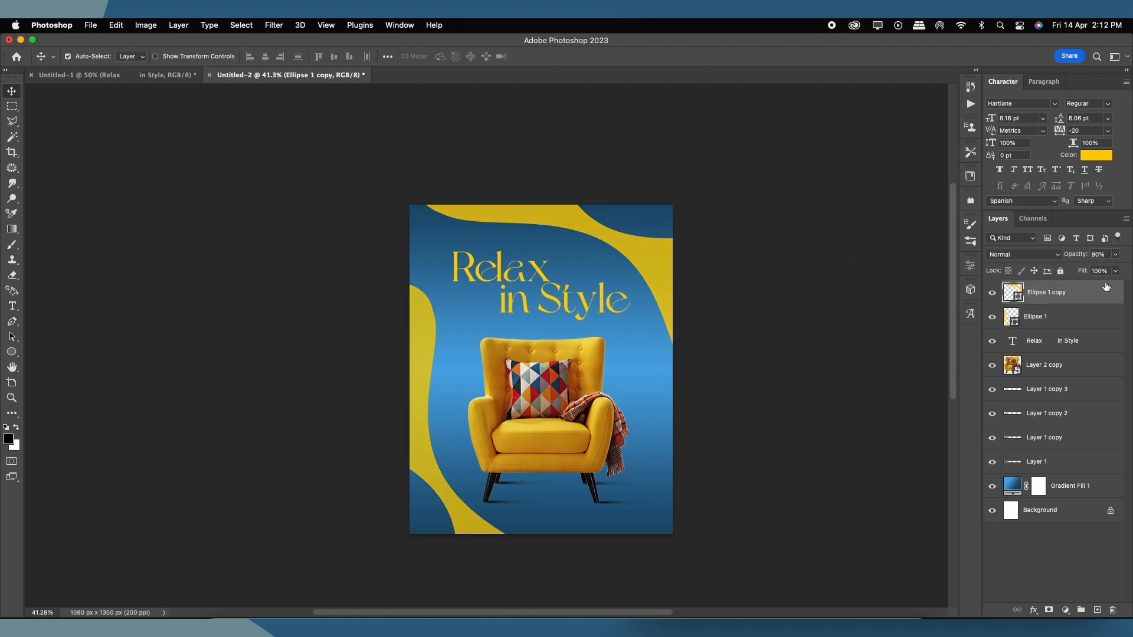
left_click(434, 340)
left_click(640, 259)
Step: After trying and undoing white, recolour the title pale cream lightened from the chair's yellow
left_click(547, 295)
left_click(1096, 155)
left_click_drag(820, 172, 769, 145)
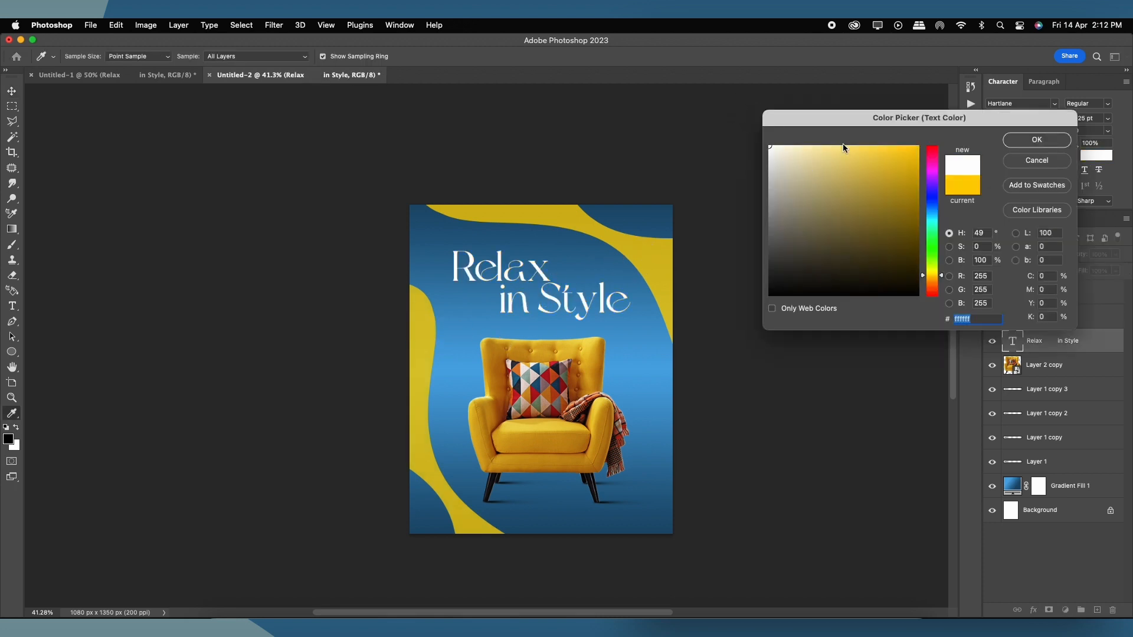
left_click(1041, 140)
scroll(571, 301, "up", 1)
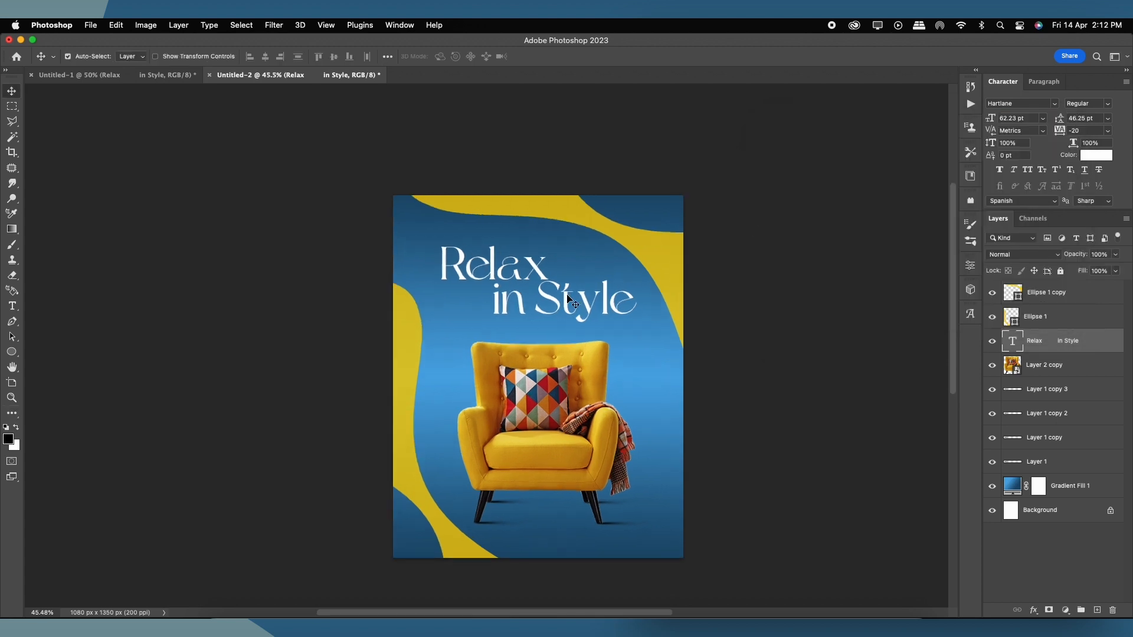
key("super+z")
scroll(568, 295, "right", 3)
scroll(567, 295, "down", 2)
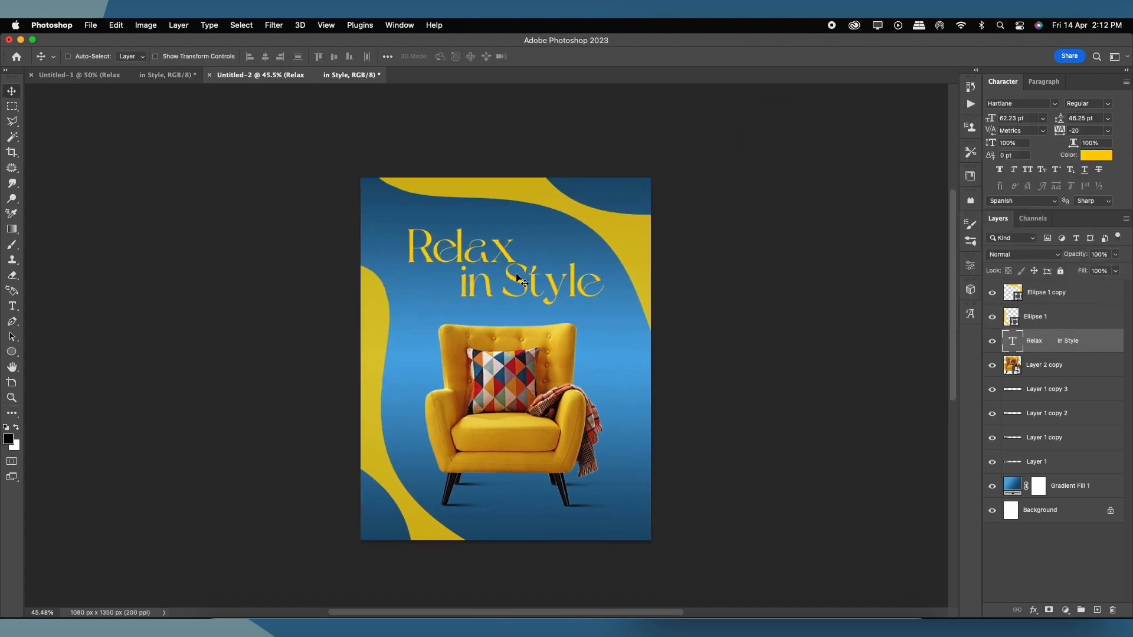
left_click(1098, 159)
left_click(568, 327)
left_click_drag(862, 149, 802, 144)
left_click(1061, 142)
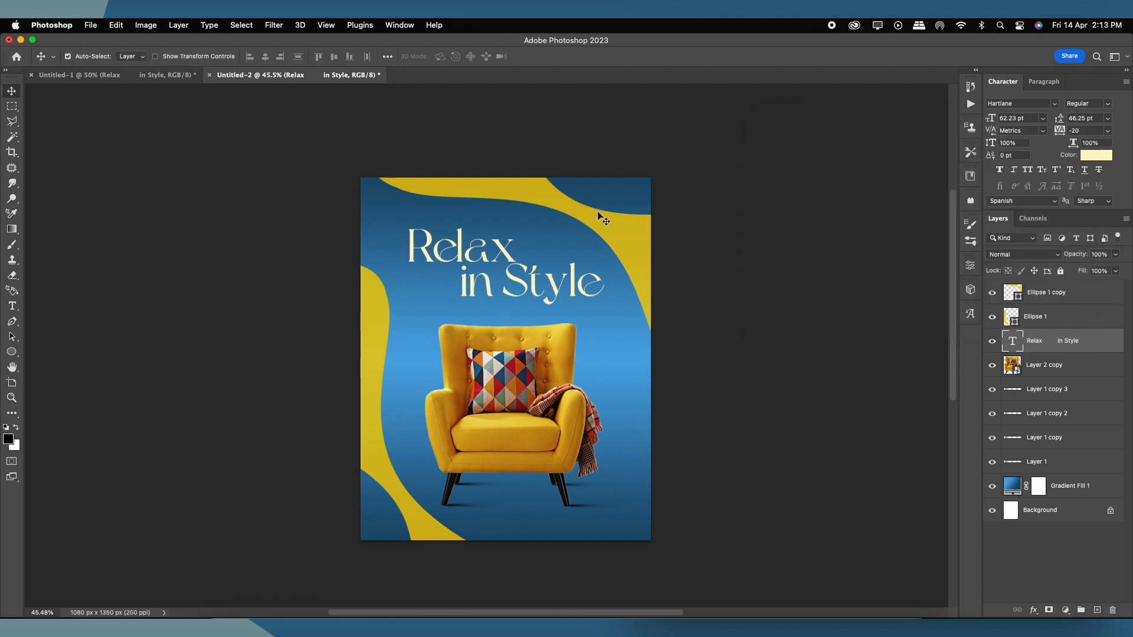
Step: Fill the top-right and left wave shapes with the cream sampled from the title
double_click(1013, 292)
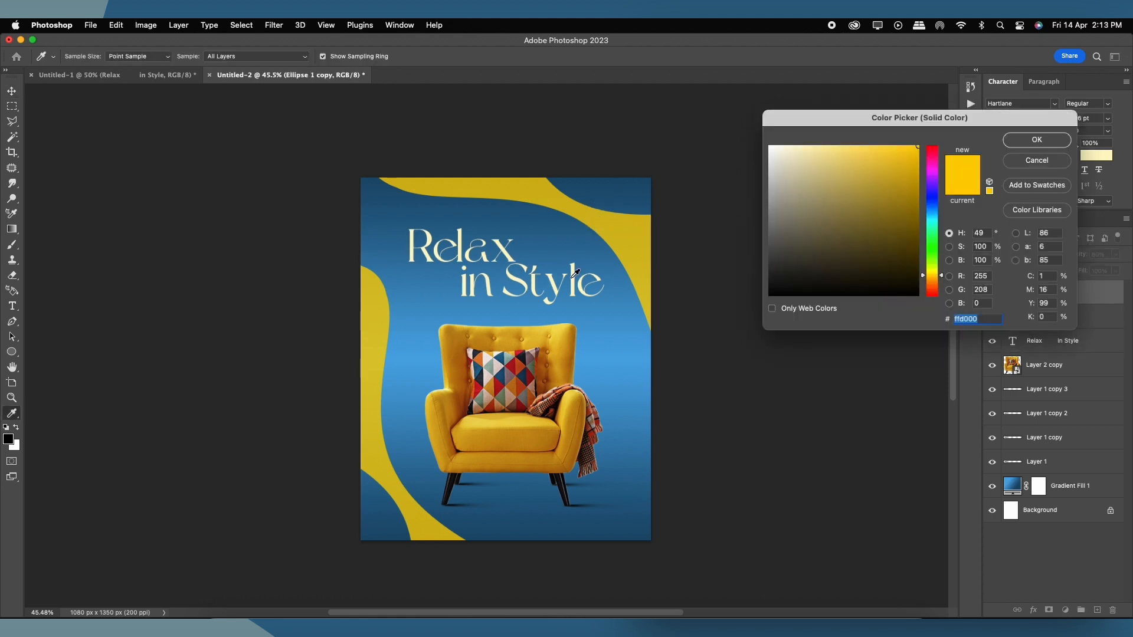
left_click(577, 272)
left_click(1009, 145)
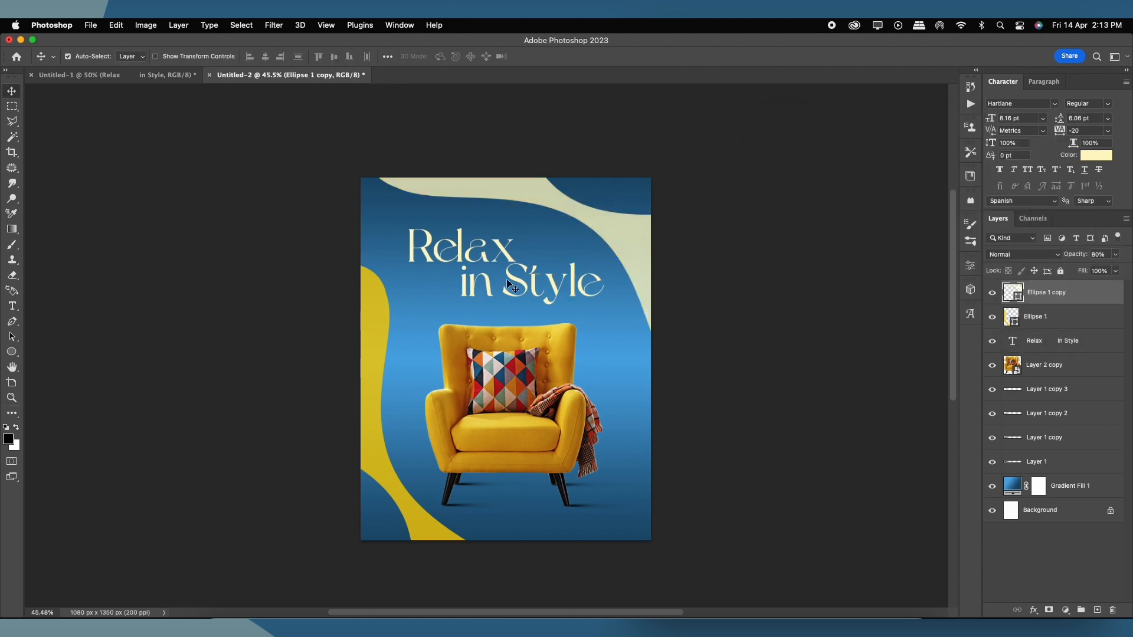
left_click(391, 304)
double_click(1011, 319)
left_click(606, 211)
left_click(1019, 145)
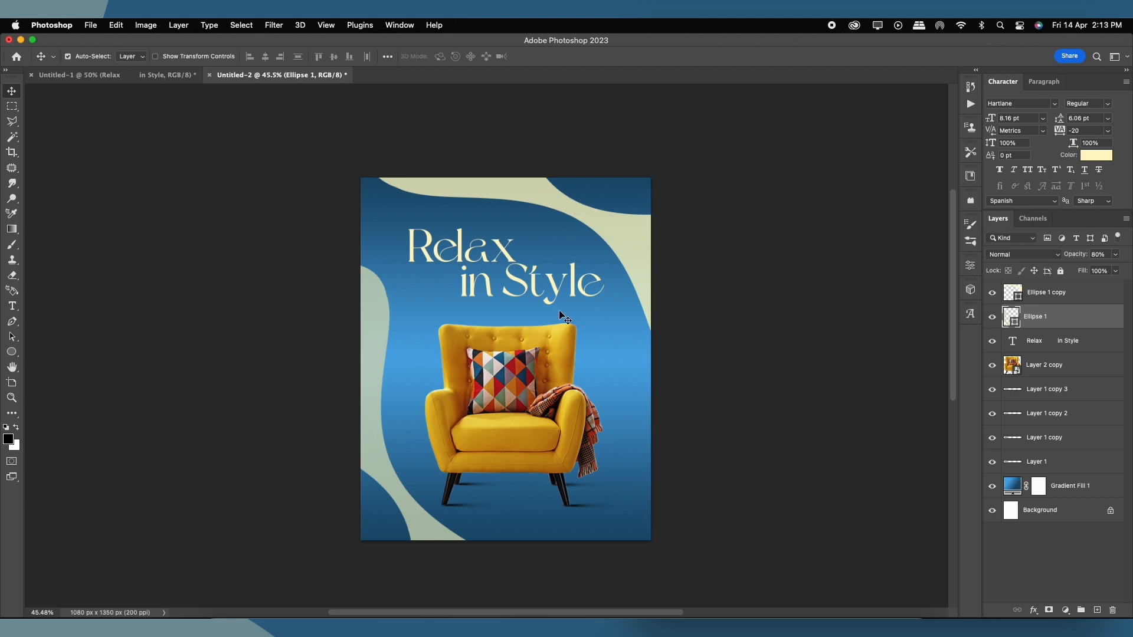
double_click(1012, 316)
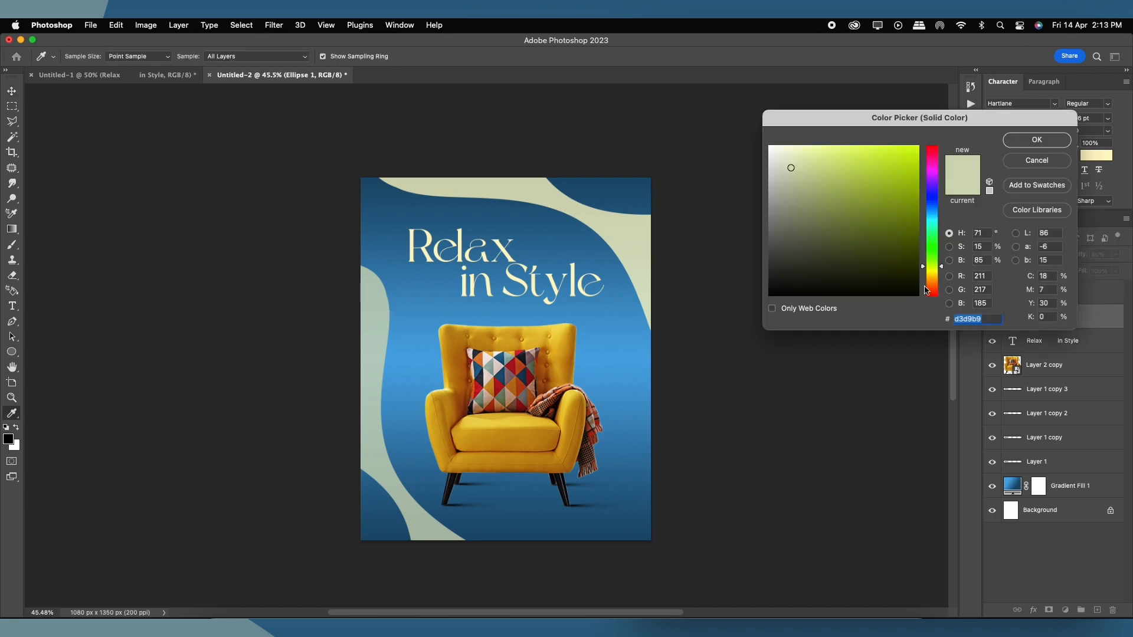
left_click(514, 276)
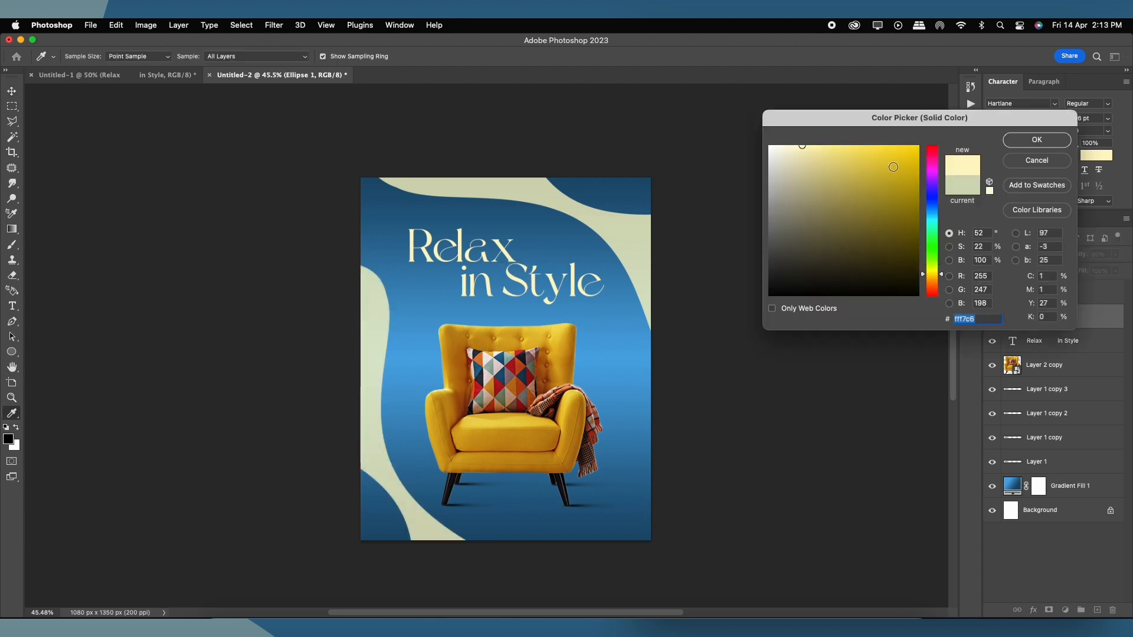
left_click(1028, 143)
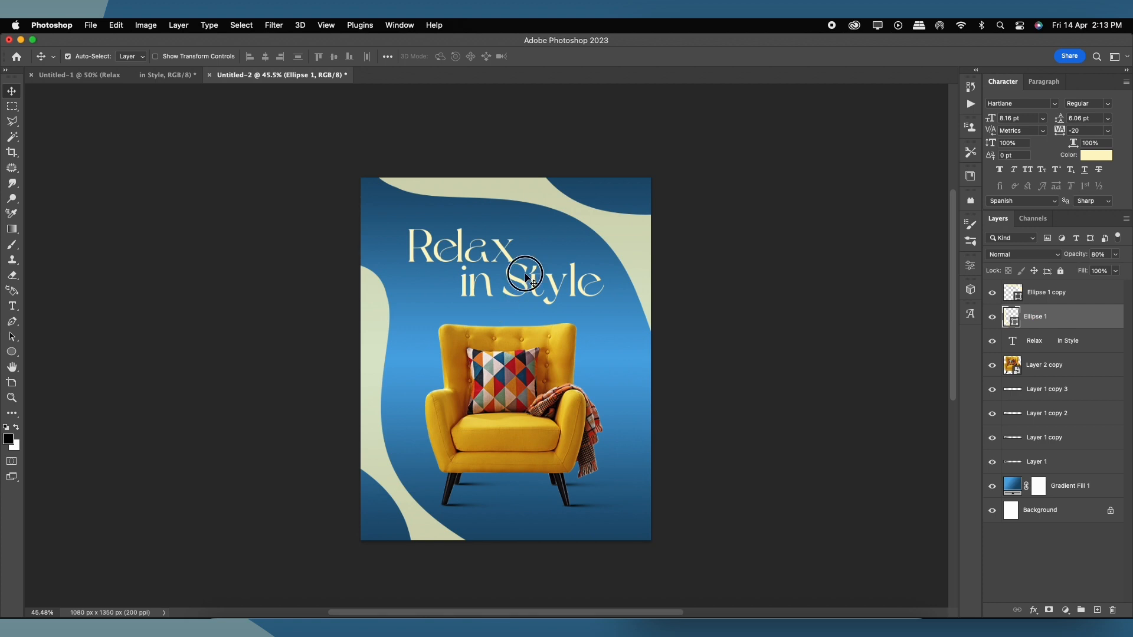
Step: Recolour the Relax in Style title bright golden yellow #ffc600
left_click(527, 278)
left_click(1103, 155)
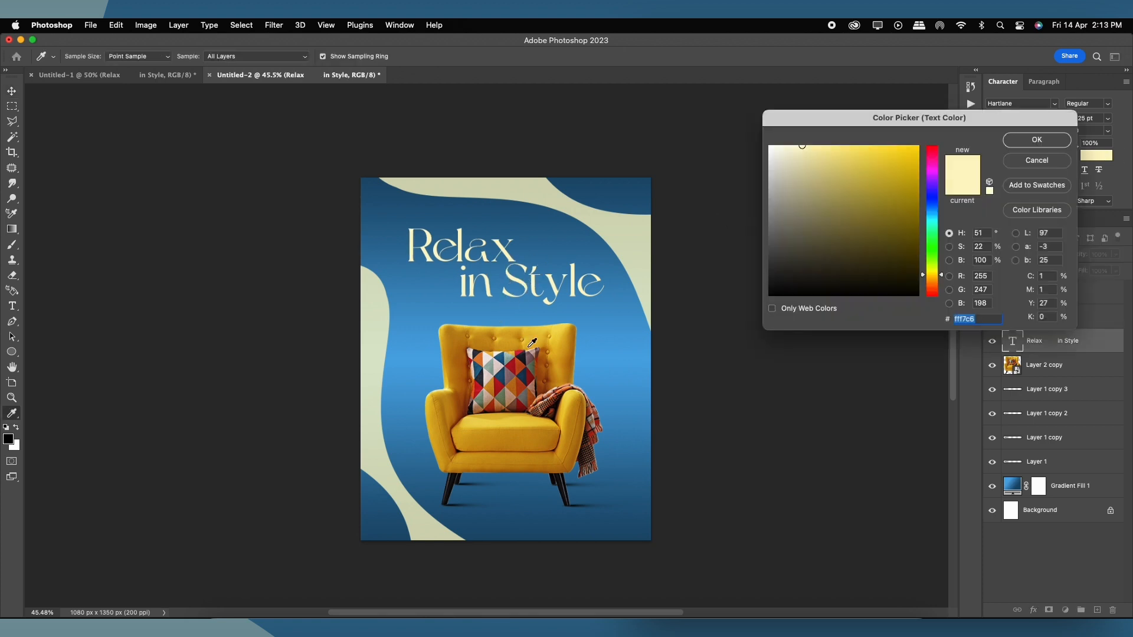
left_click(565, 341)
left_click(917, 146)
left_click_drag(940, 277, 943, 276)
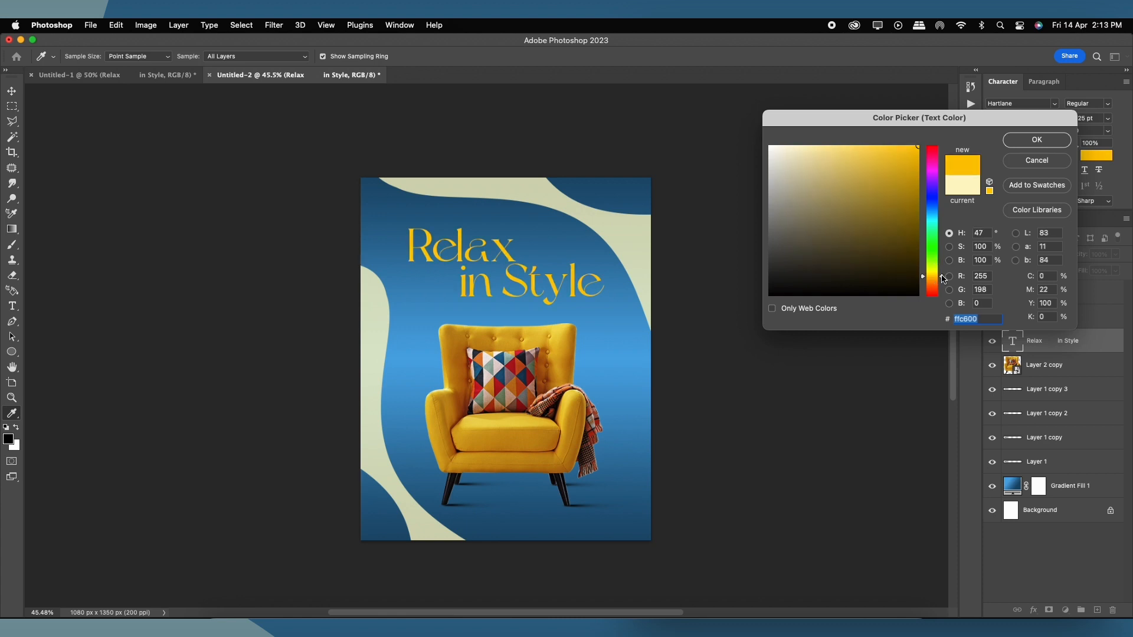
left_click(1032, 140)
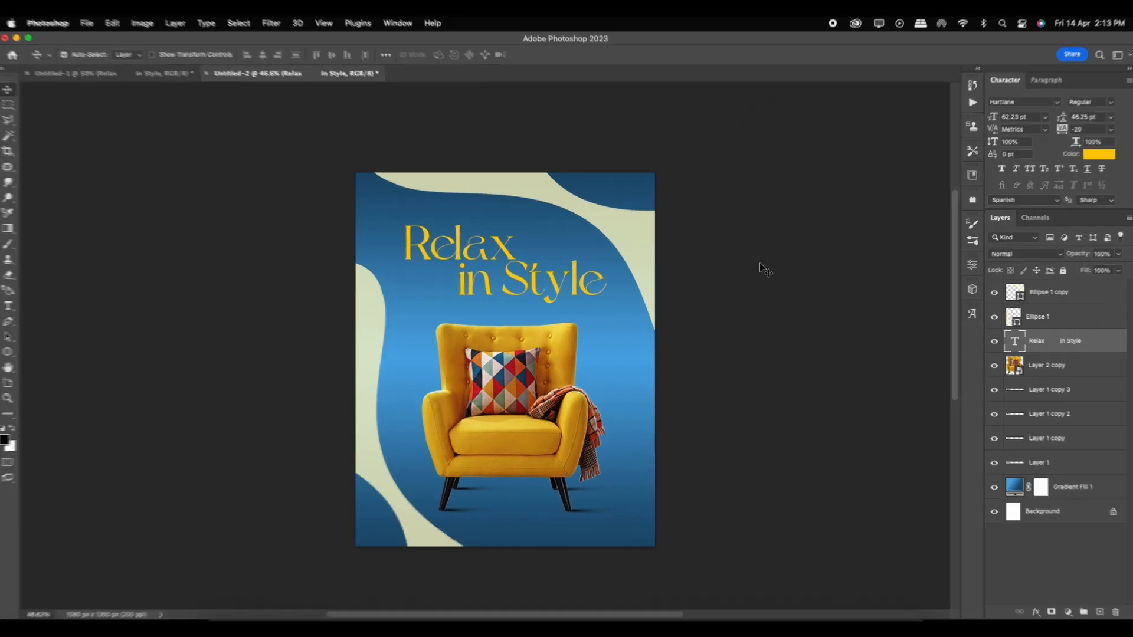